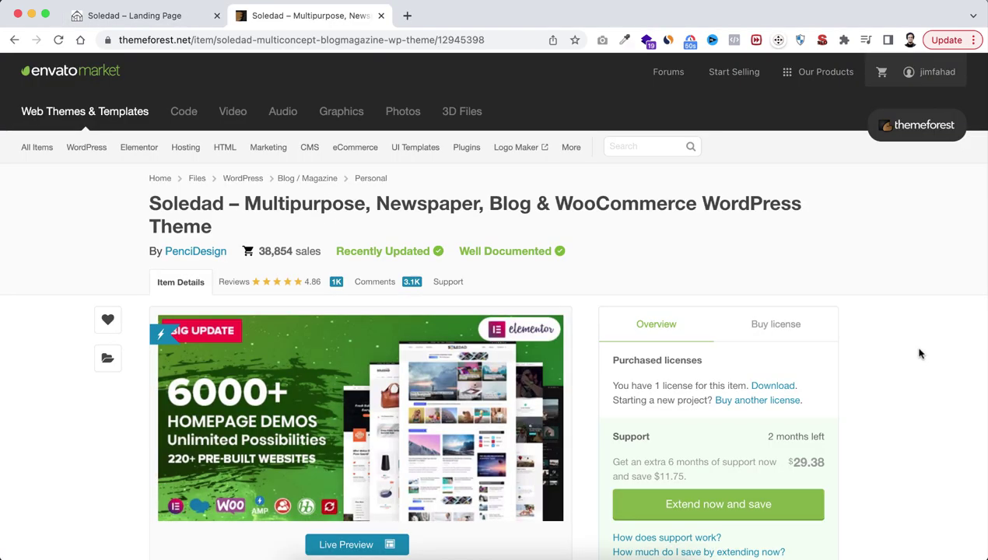
Examine the Soledad theme's ThemeForest item page, including its licence details, feature banners, compatibility list and speed test section.
scroll(919, 354, "down", 3)
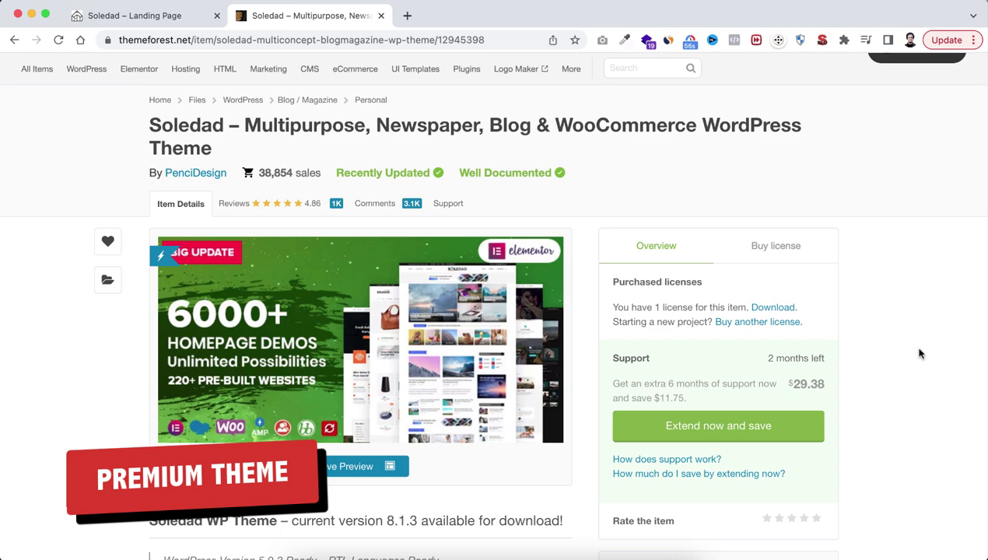
scroll(919, 354, "down", 3)
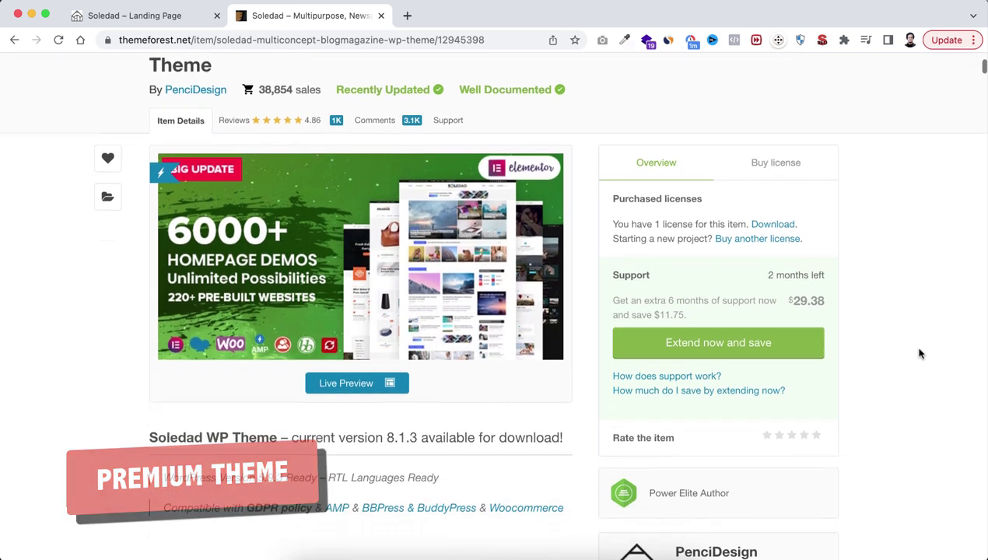
scroll(919, 354, "up", 5)
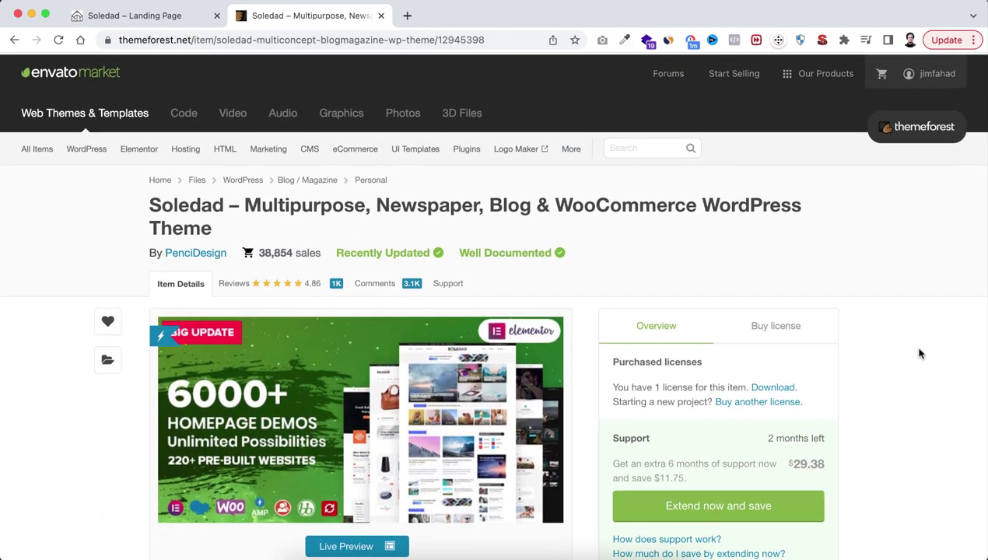
scroll(919, 354, "down", 5)
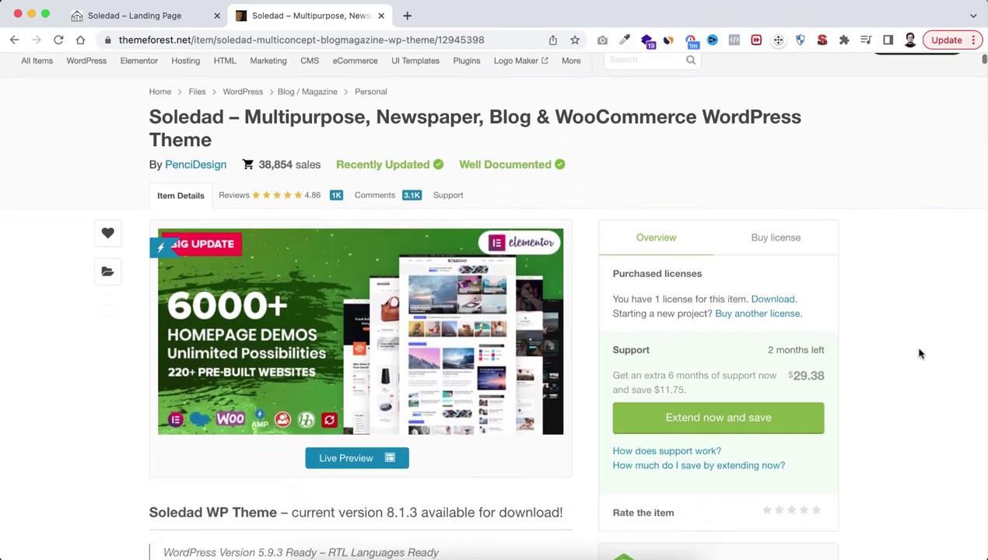
scroll(937, 481, "down", 4)
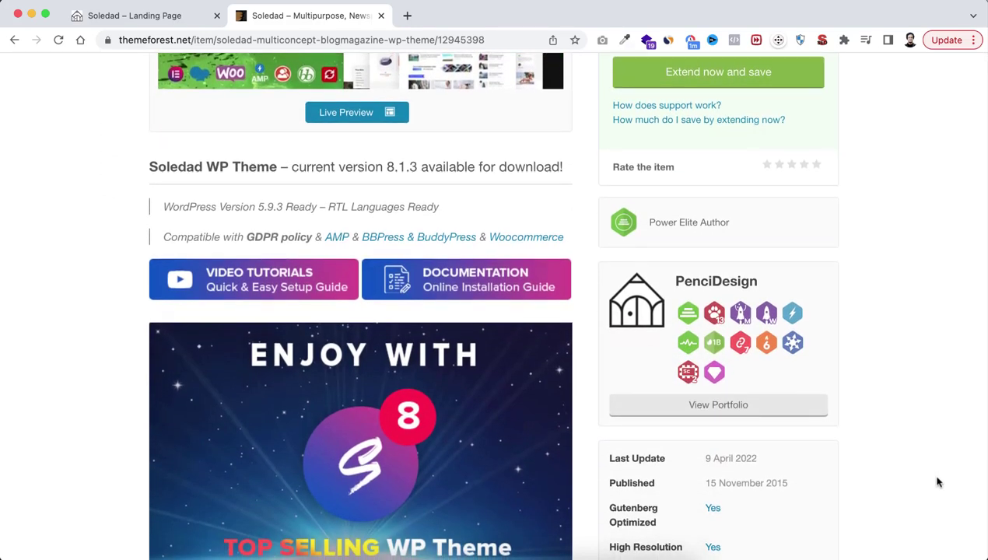
scroll(945, 555, "down", 6)
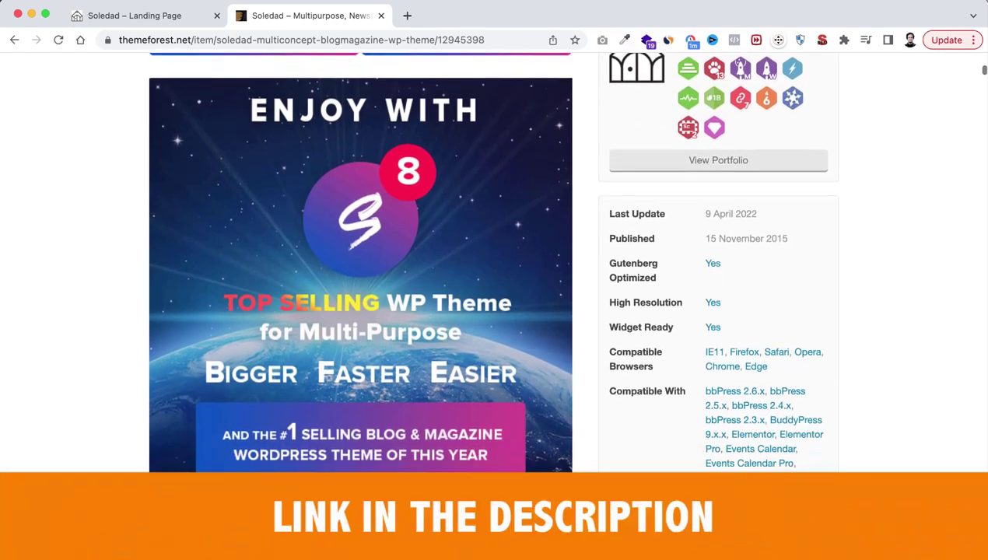
scroll(564, 303, "down", 12)
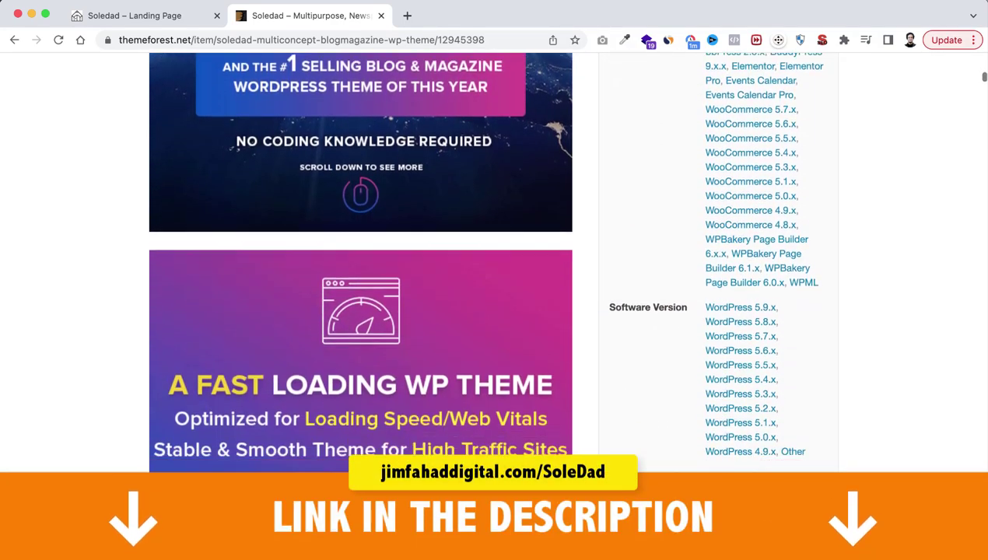
scroll(563, 303, "down", 1)
scroll(564, 304, "down", 8)
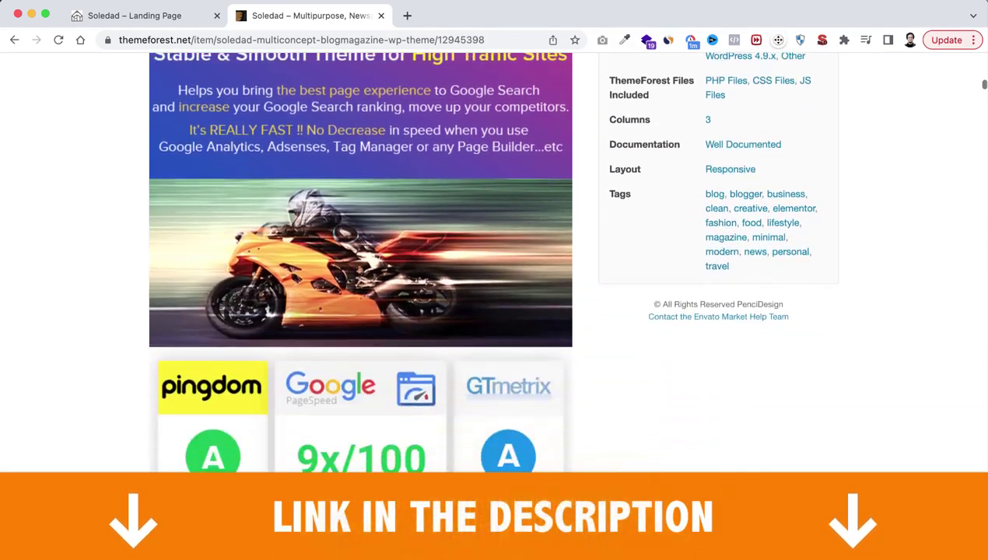
scroll(945, 555, "down", 1)
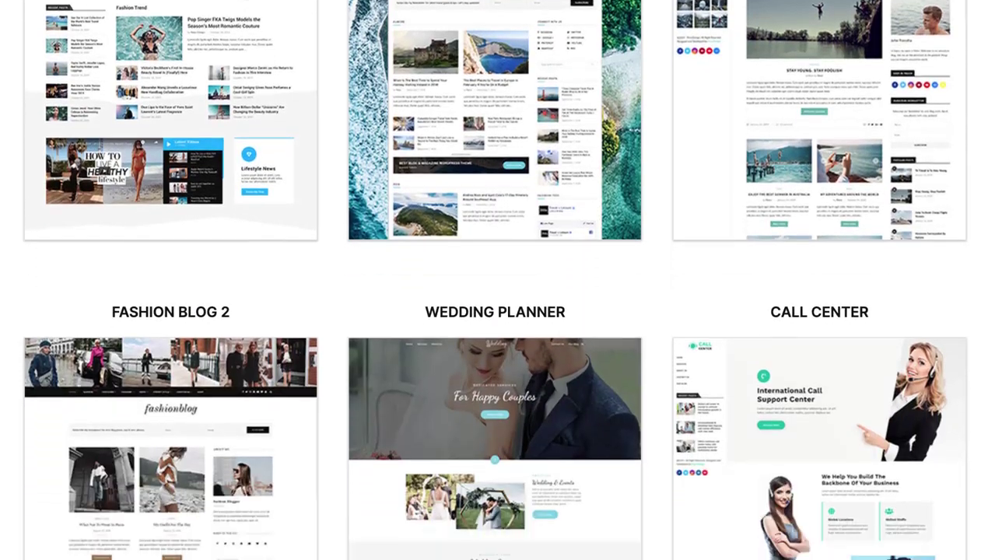
Look through the gallery of Soledad pre-built website demos across the blog, store and business categories.
scroll(494, 311, "down", 12)
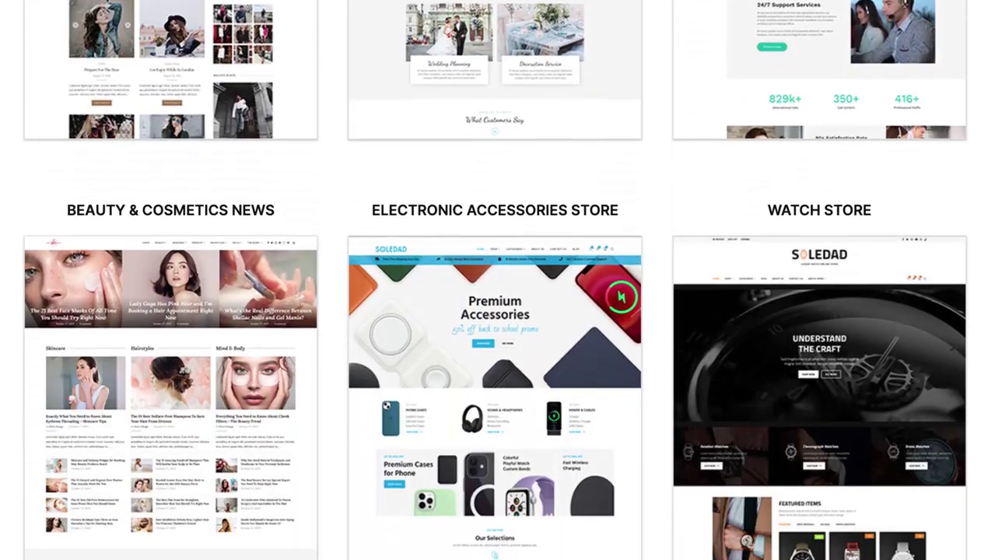
scroll(494, 311, "down", 12)
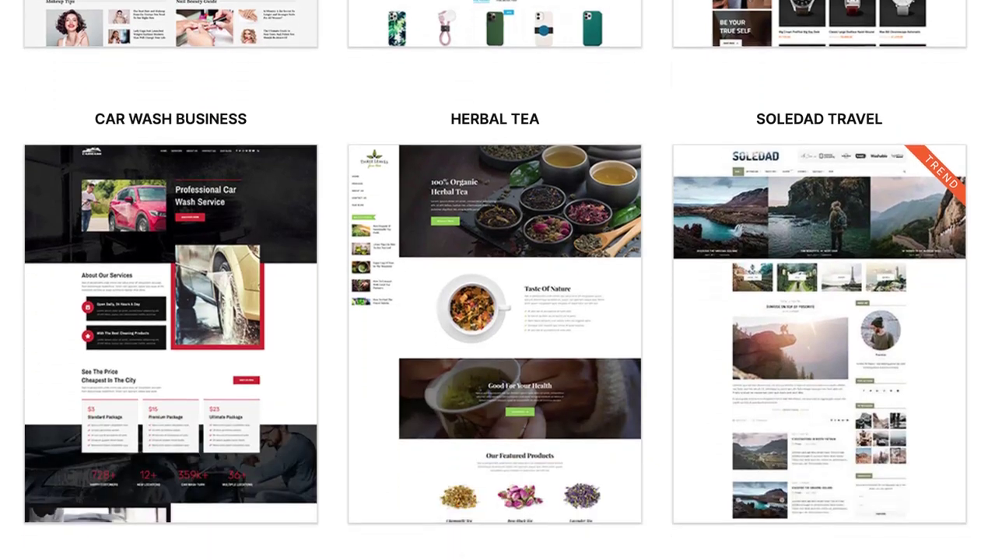
scroll(493, 311, "down", 12)
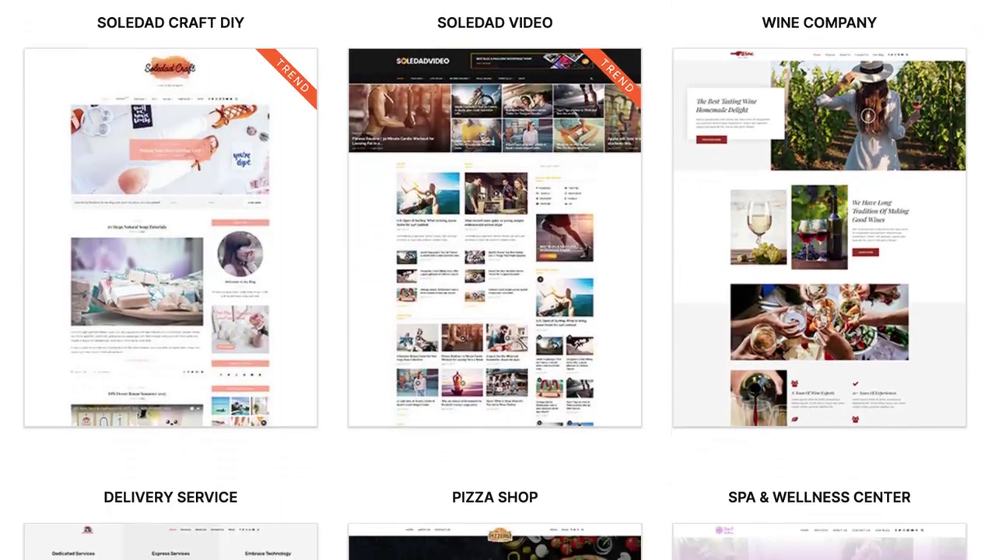
scroll(494, 311, "down", 12)
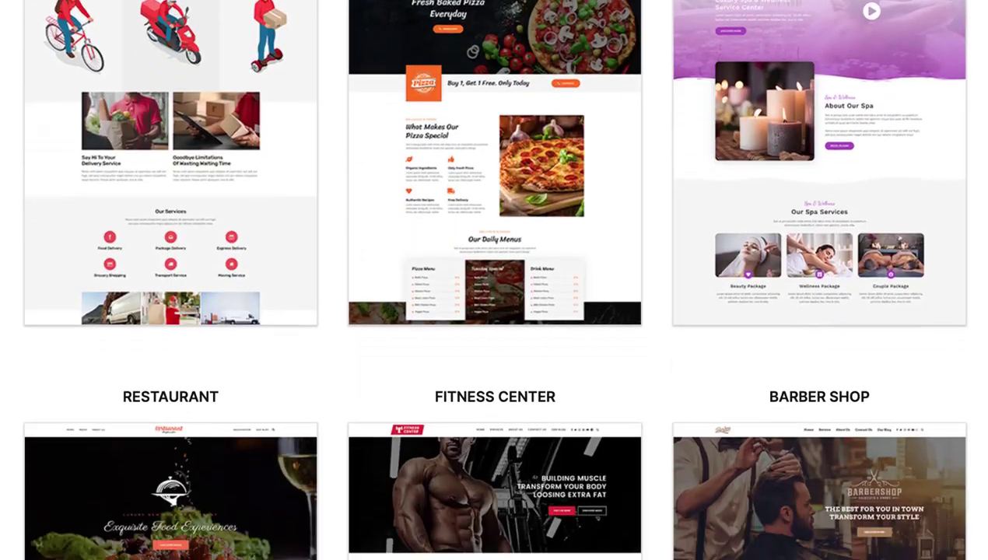
scroll(494, 311, "down", 12)
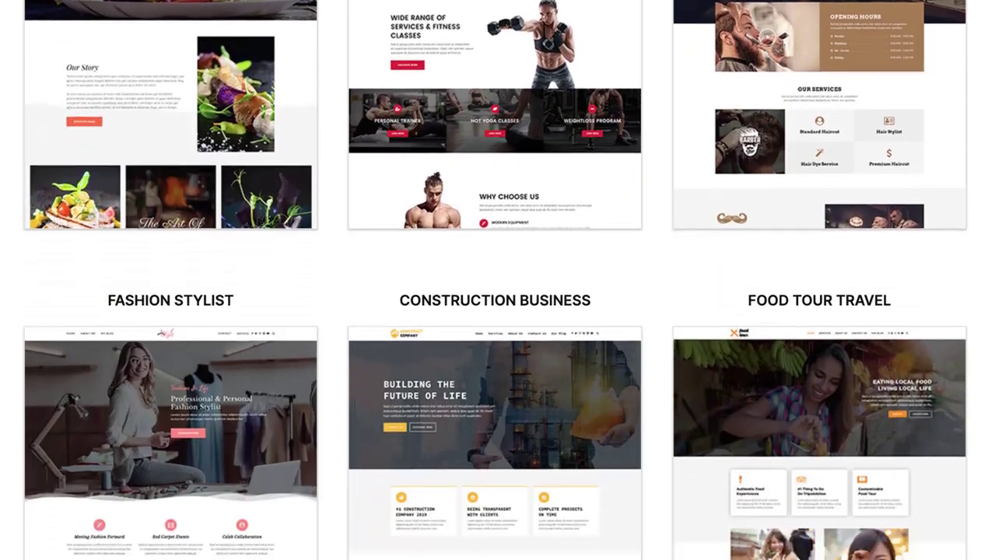
scroll(494, 311, "down", 12)
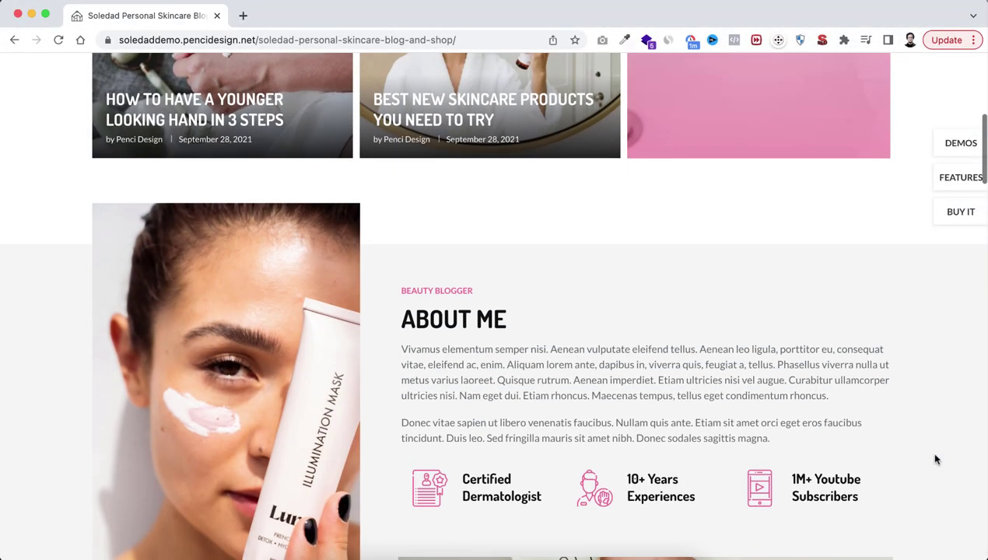
Add the Anti-Aging Face Cream from the skincare demo's New Arrivals section to the cart.
scroll(936, 460, "down", 5)
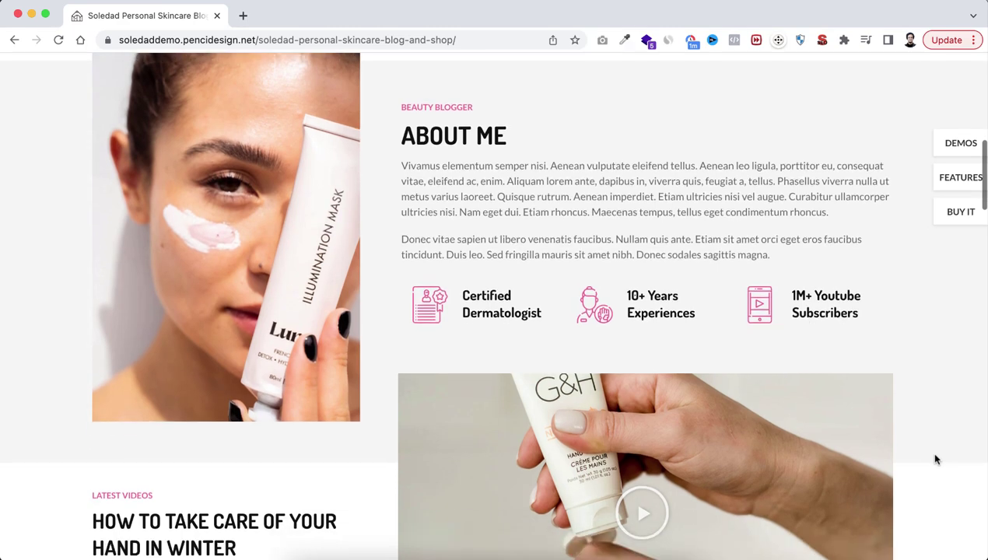
scroll(936, 460, "down", 10)
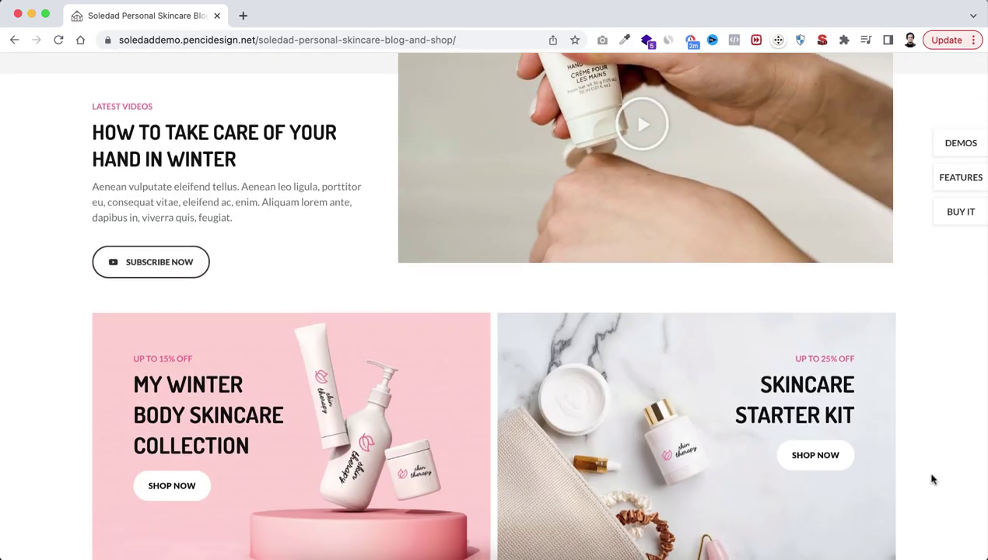
scroll(933, 480, "down", 10)
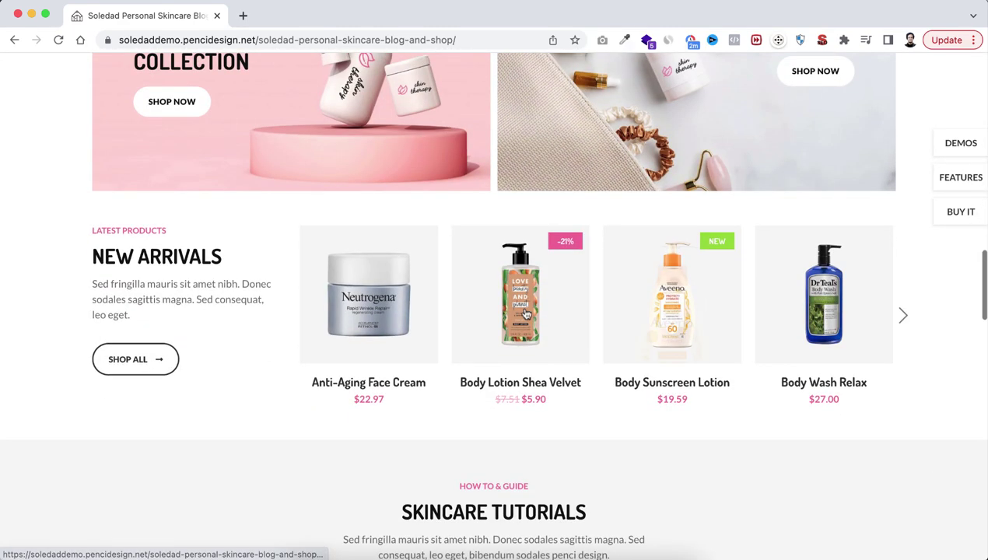
mouse_move(401, 317)
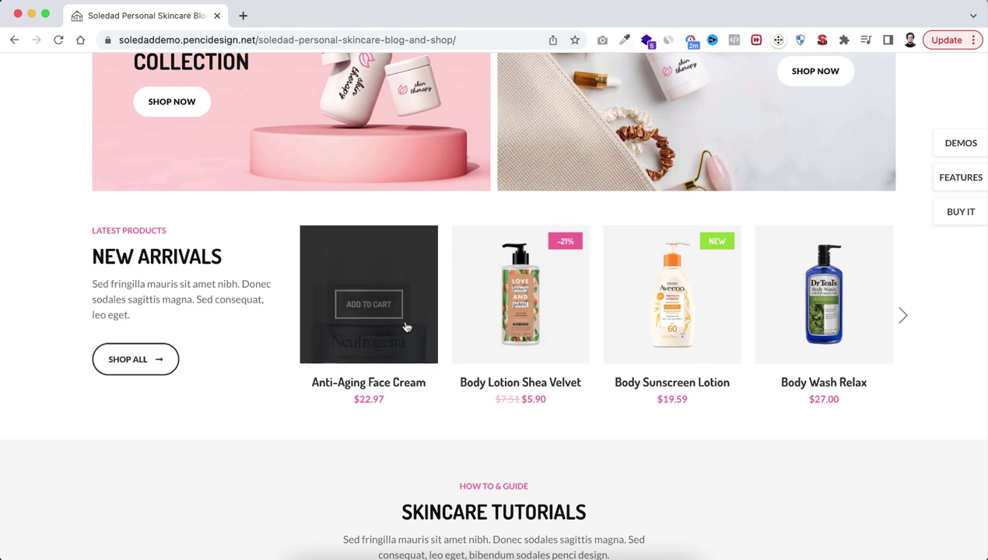
left_click(373, 297)
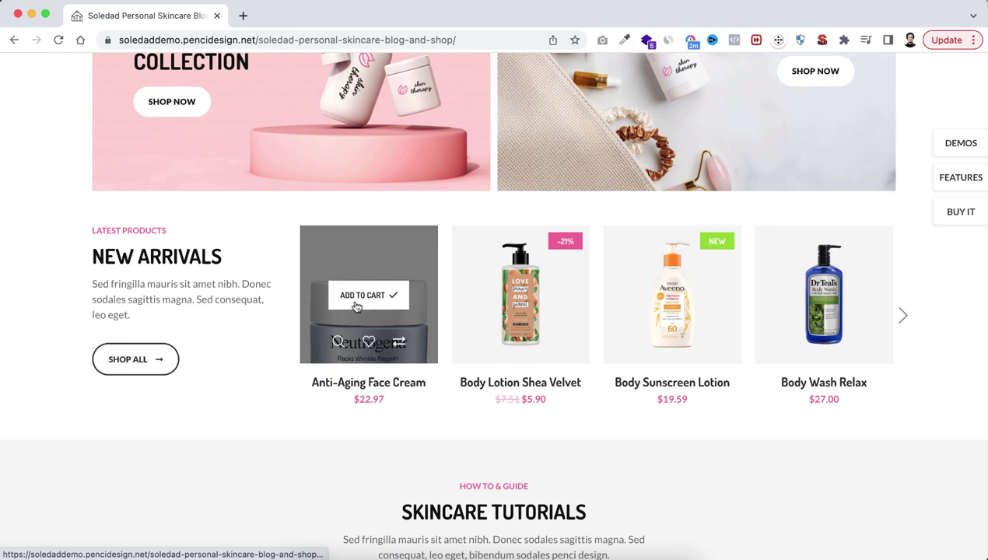
Open the shopping cart, proceed to checkout, and review the billing details form and order summary.
scroll(869, 192, "down", 15)
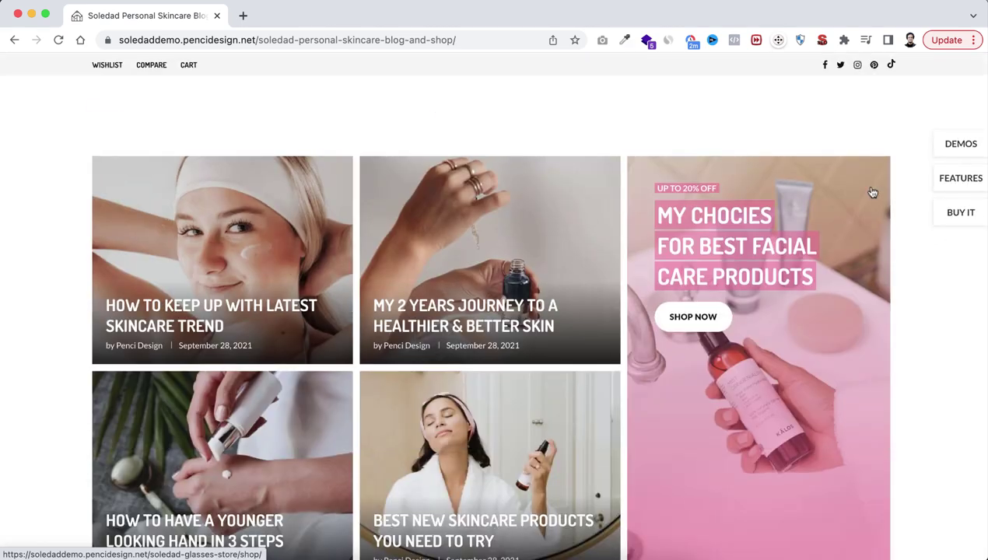
left_click(868, 101)
scroll(504, 455, "down", 1)
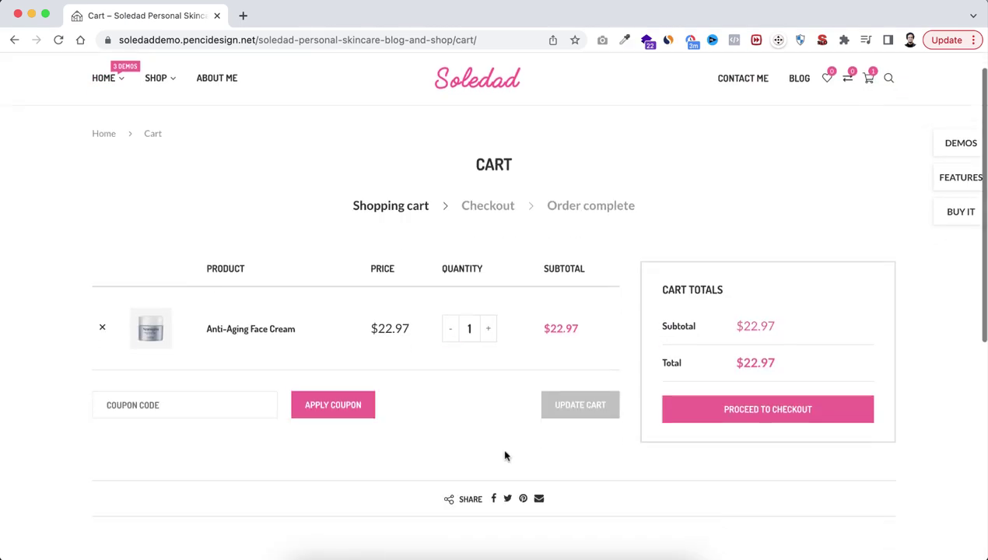
left_click(761, 412)
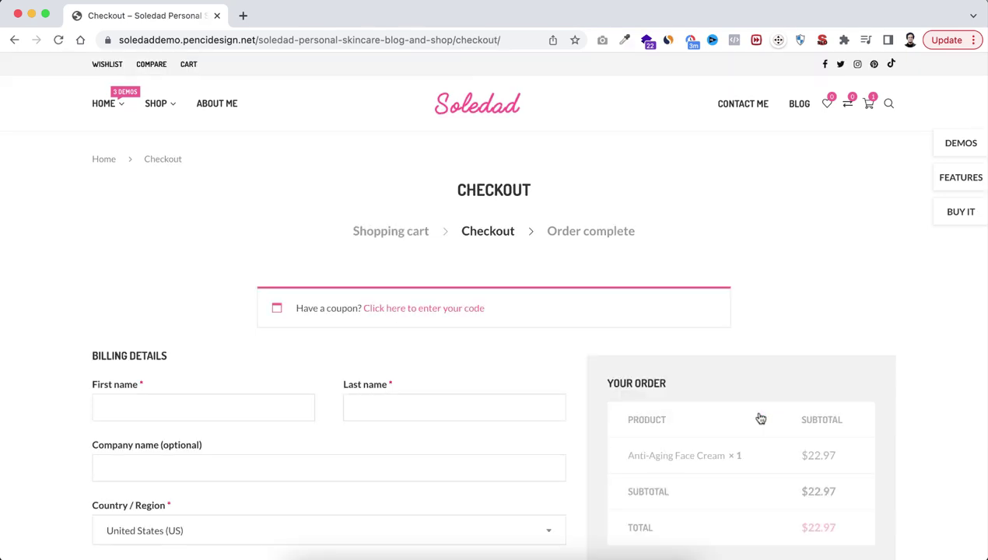
scroll(761, 418, "down", 5)
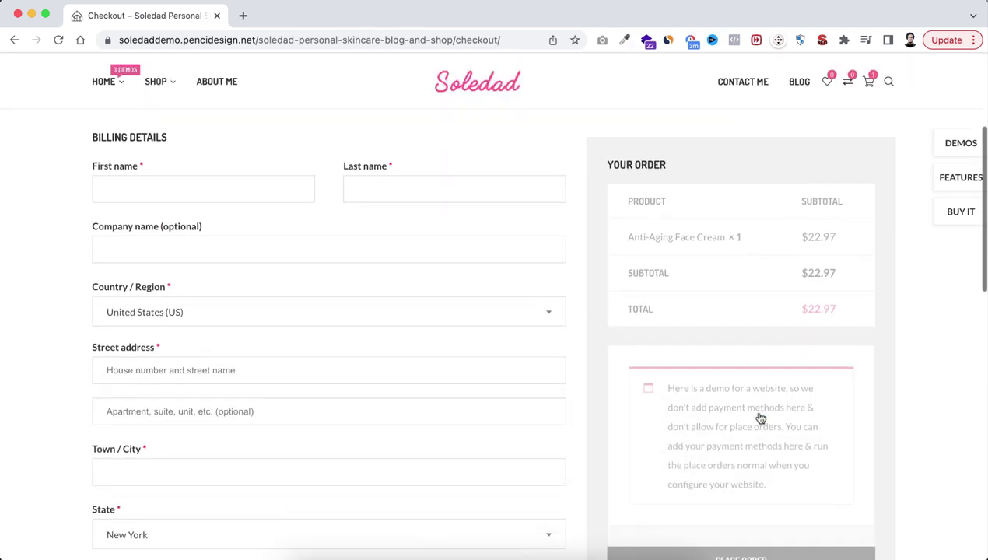
scroll(761, 418, "up", 3)
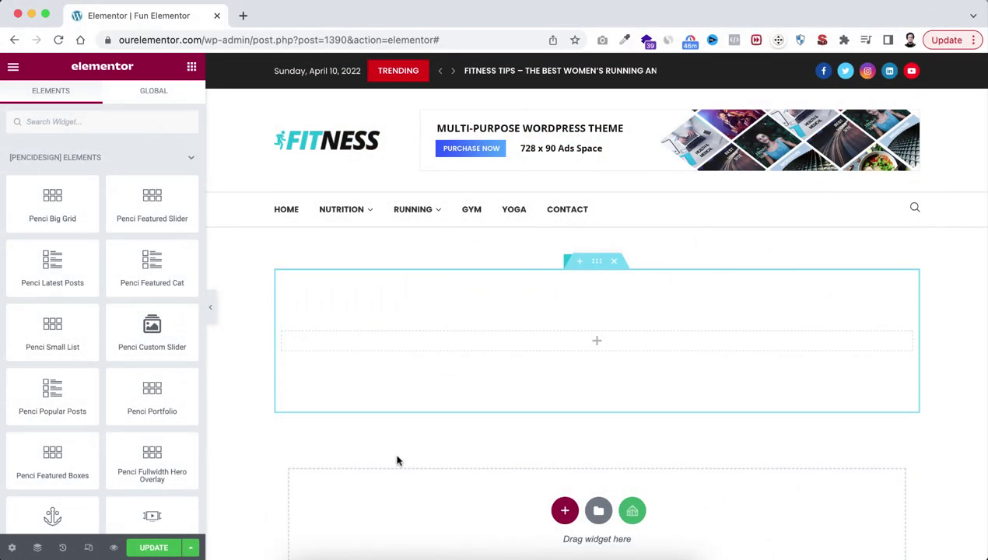
Place a Penci Featured Slider widget in the empty section below the fitness site's header.
scroll(456, 455, "down", 2)
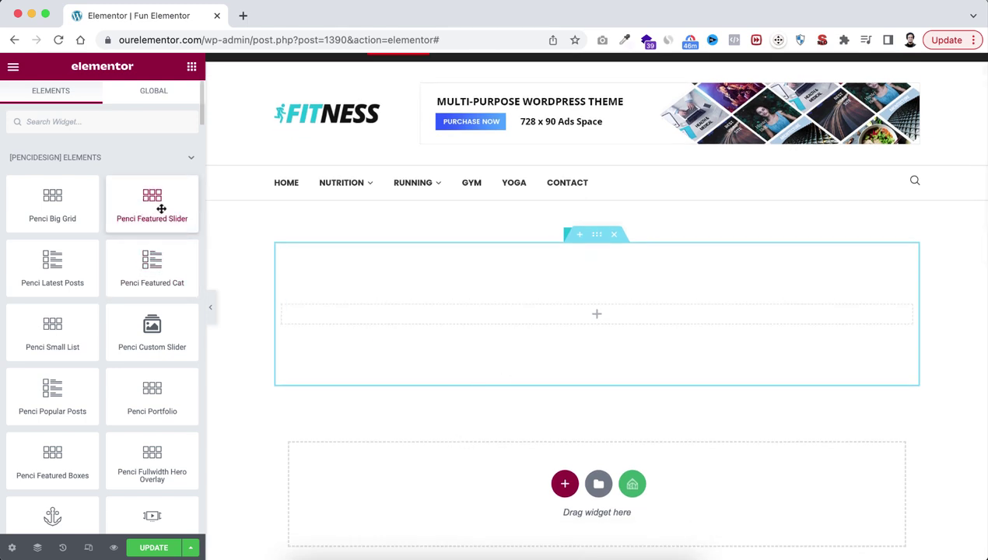
left_click_drag(139, 200, 548, 312)
scroll(497, 342, "down", 4)
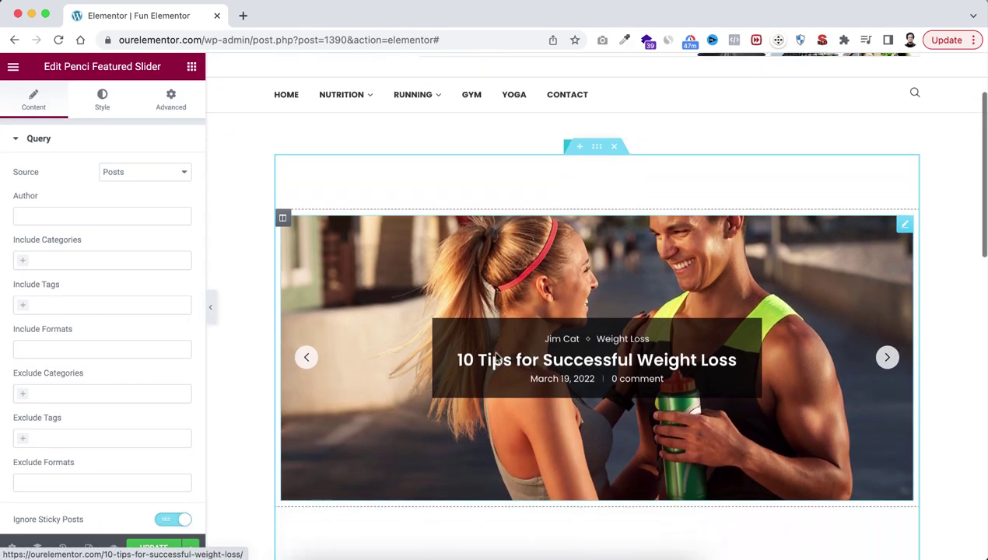
Set the featured slider's layout to Style 25.
scroll(73, 406, "down", 10)
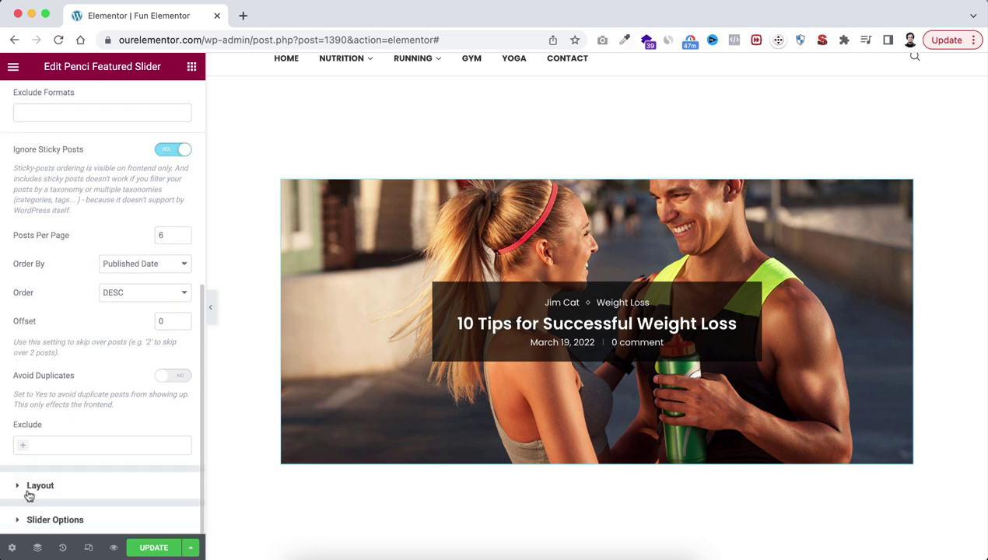
left_click(35, 486)
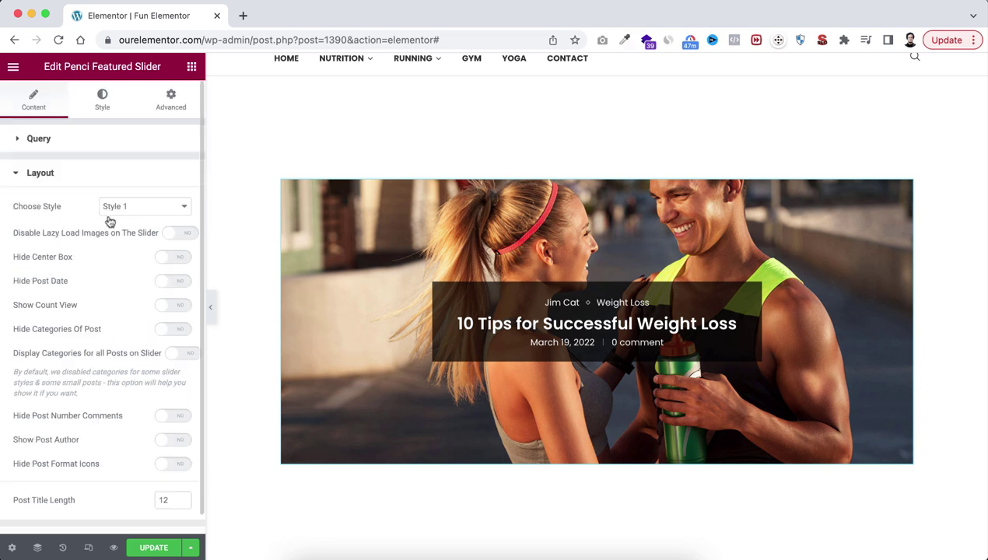
left_click(136, 208)
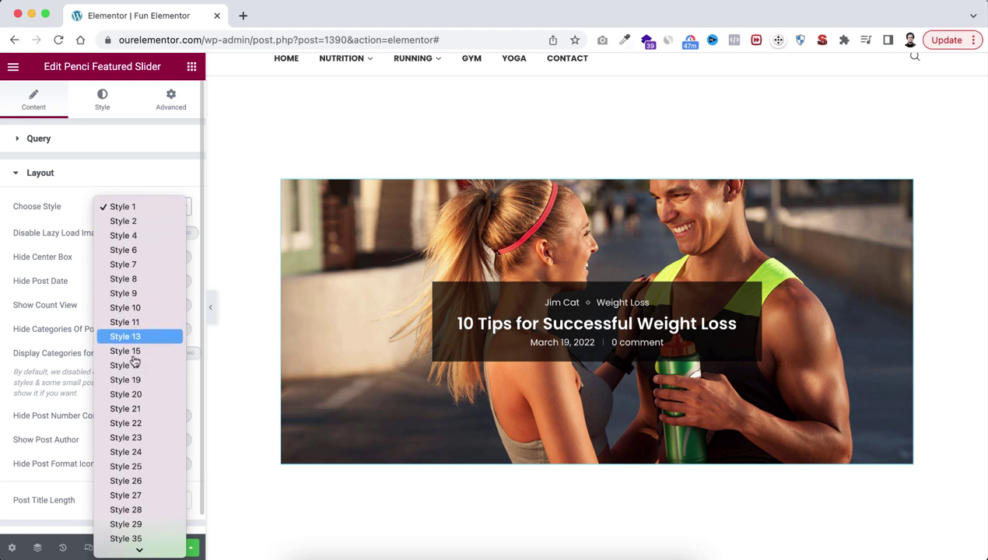
scroll(132, 462, "down", 1)
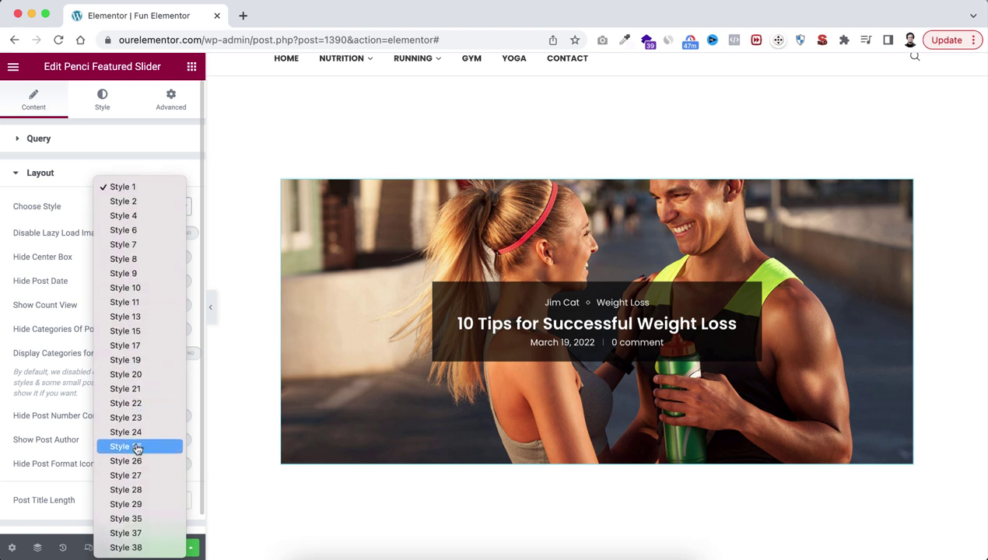
left_click(137, 447)
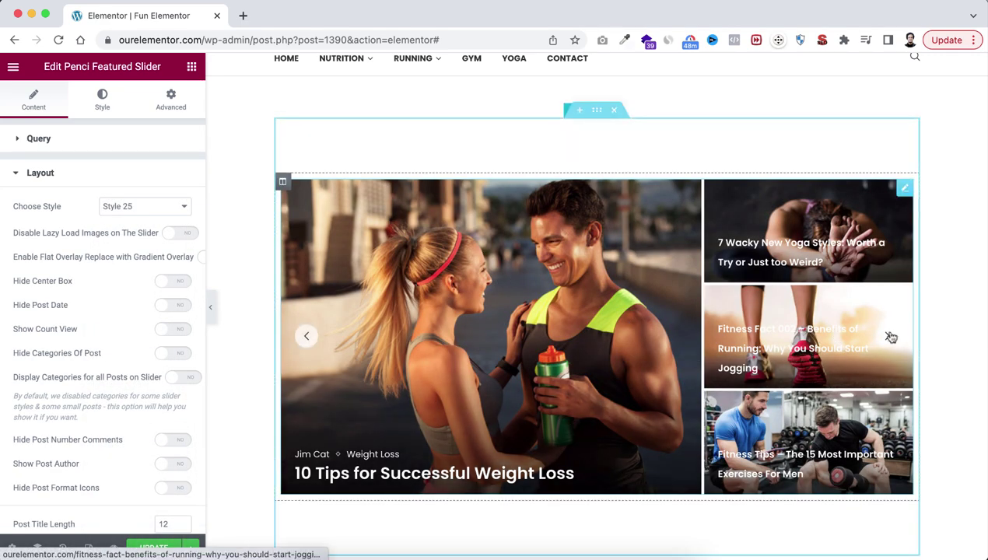
Preview the featured slider by advancing to its next slide and returning to the first one.
left_click(888, 340)
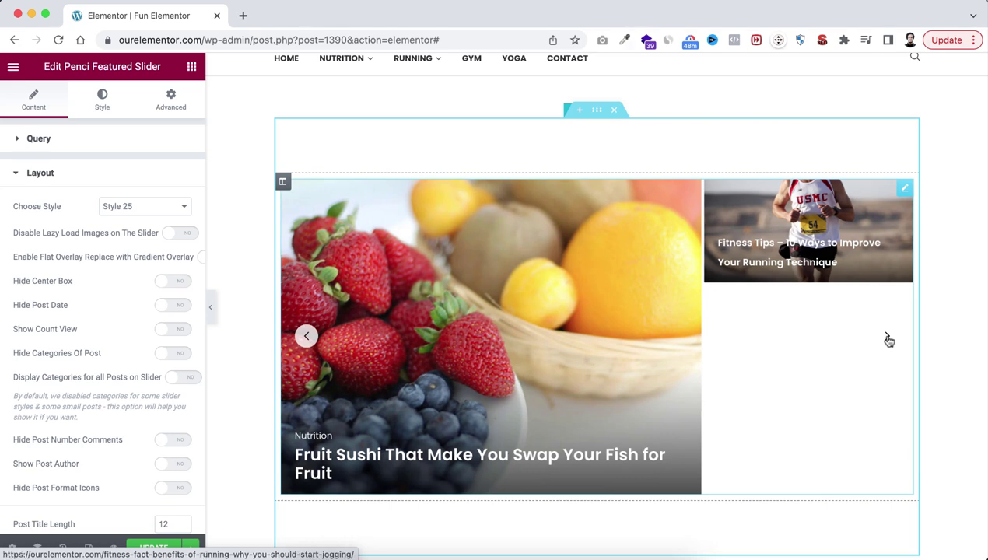
left_click(308, 336)
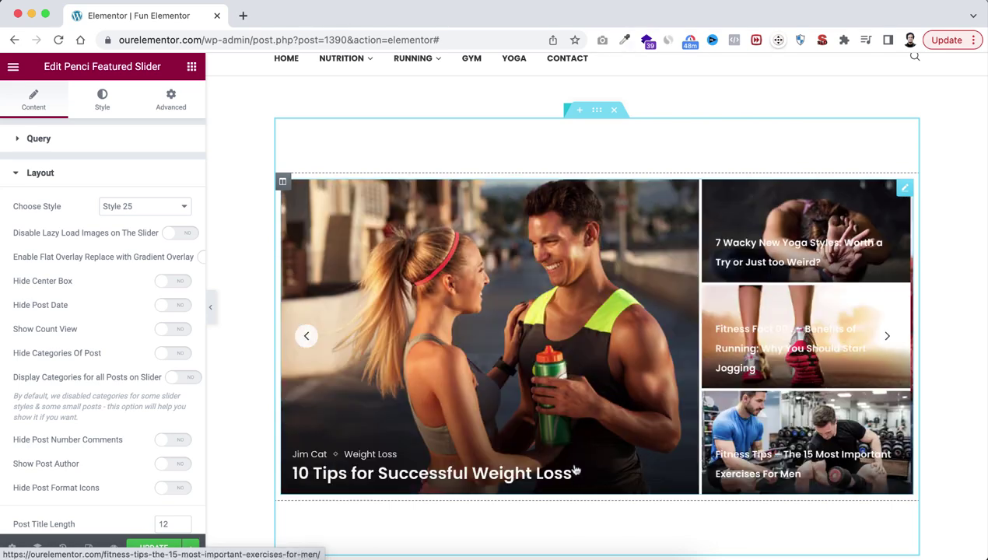
scroll(568, 477, "down", 3)
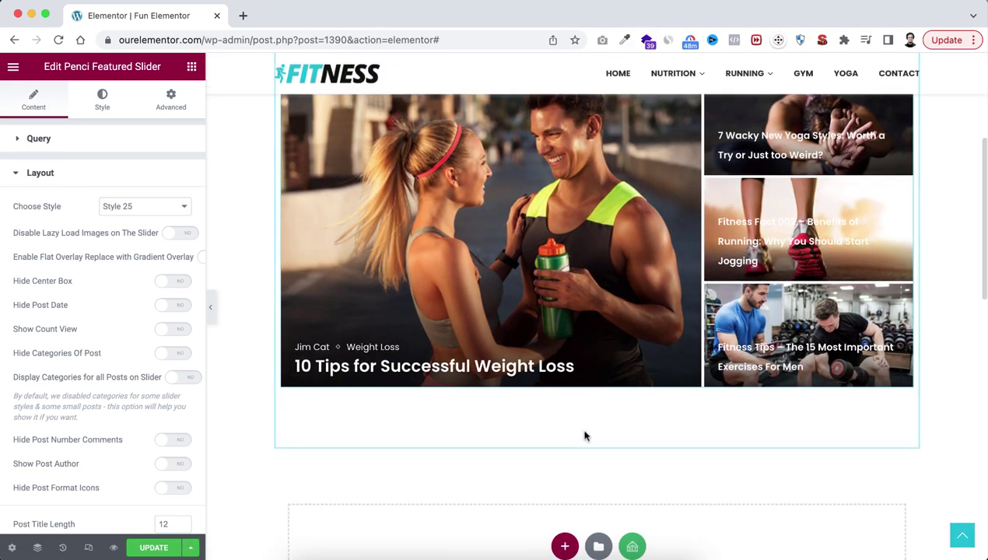
Place a Penci Featured Cat widget directly below the featured slider.
left_click(192, 68)
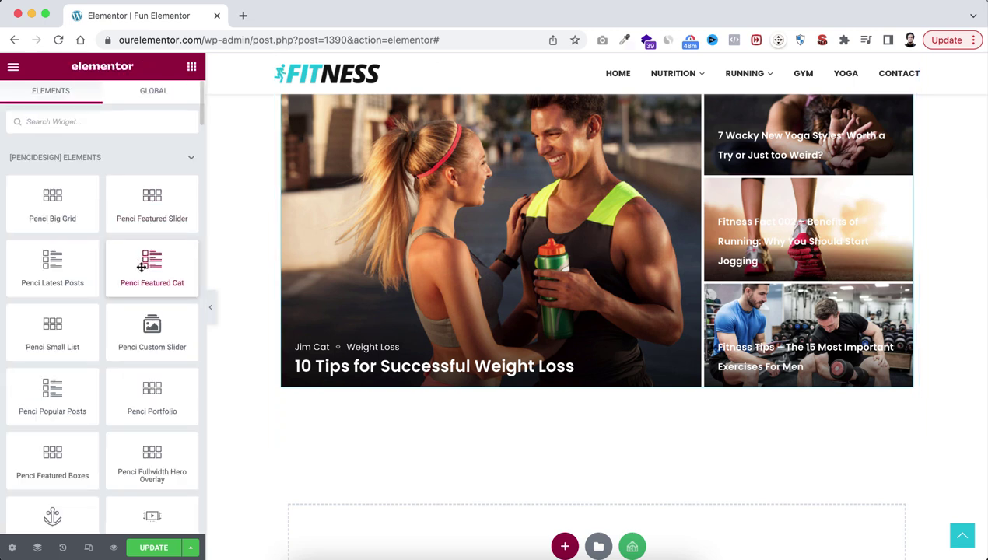
left_click_drag(277, 336, 526, 395)
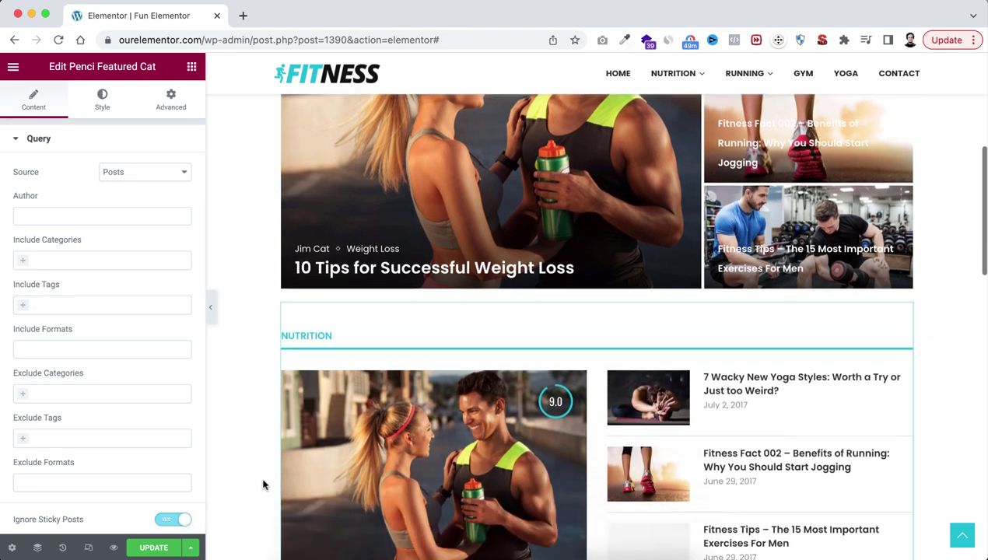
scroll(263, 485, "down", 3)
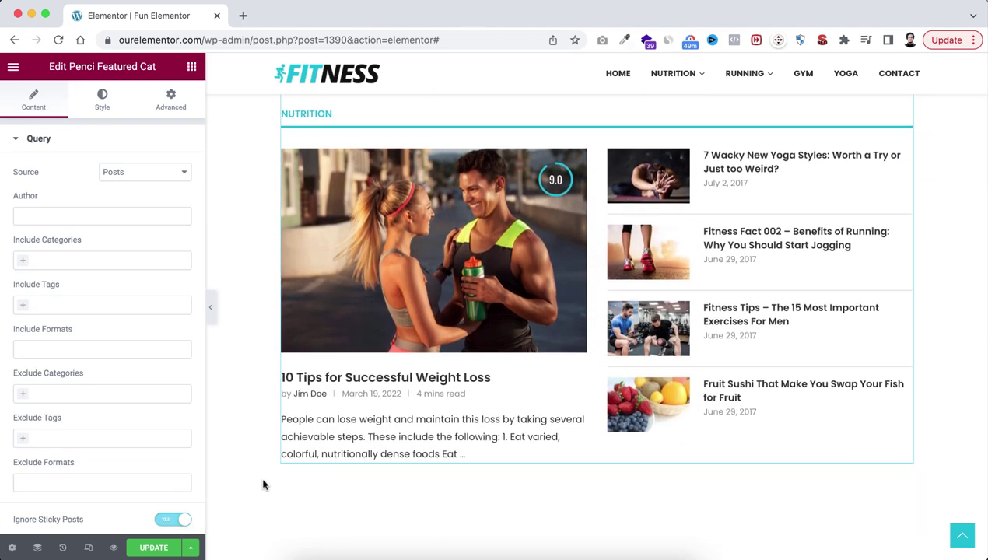
scroll(262, 467, "up", 1)
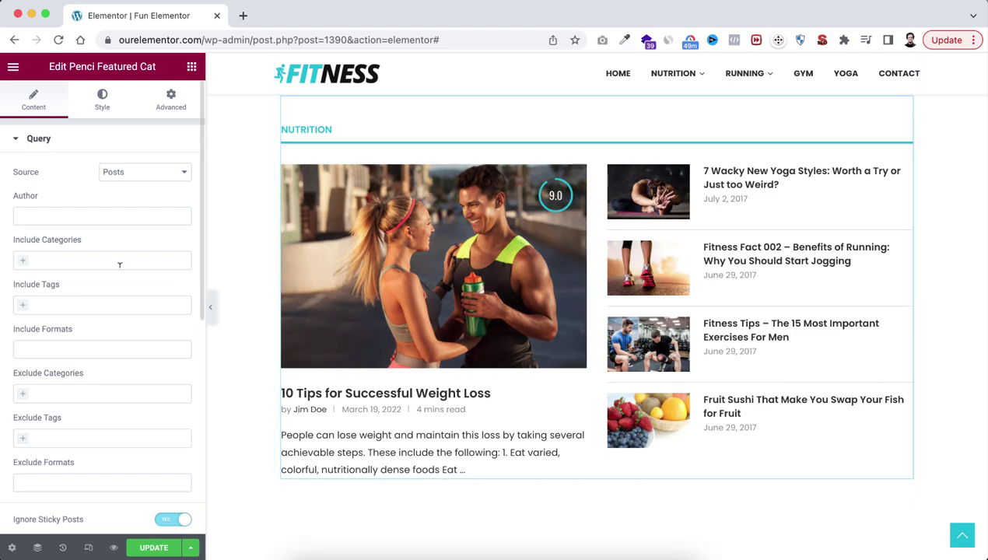
Limit the featured category widget's posts to the Nutrition category and review the block on the page.
left_click(50, 259)
type("nutr")
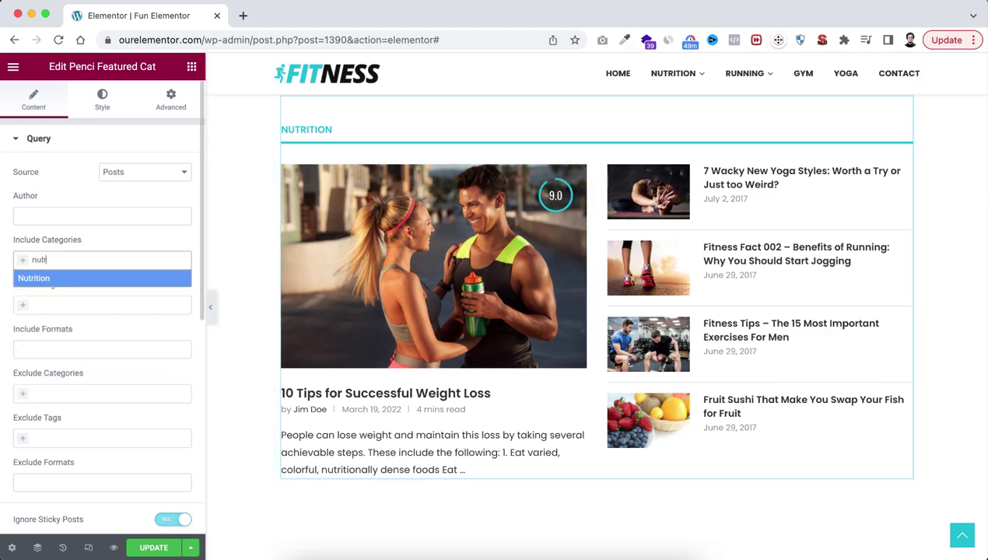
left_click(48, 280)
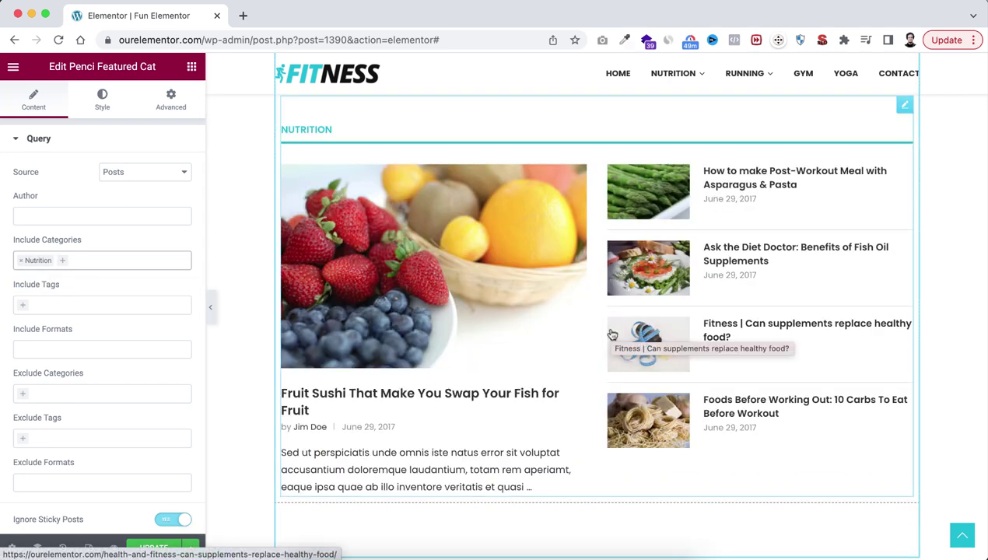
scroll(789, 315, "up", 1)
scroll(795, 300, "up", 5)
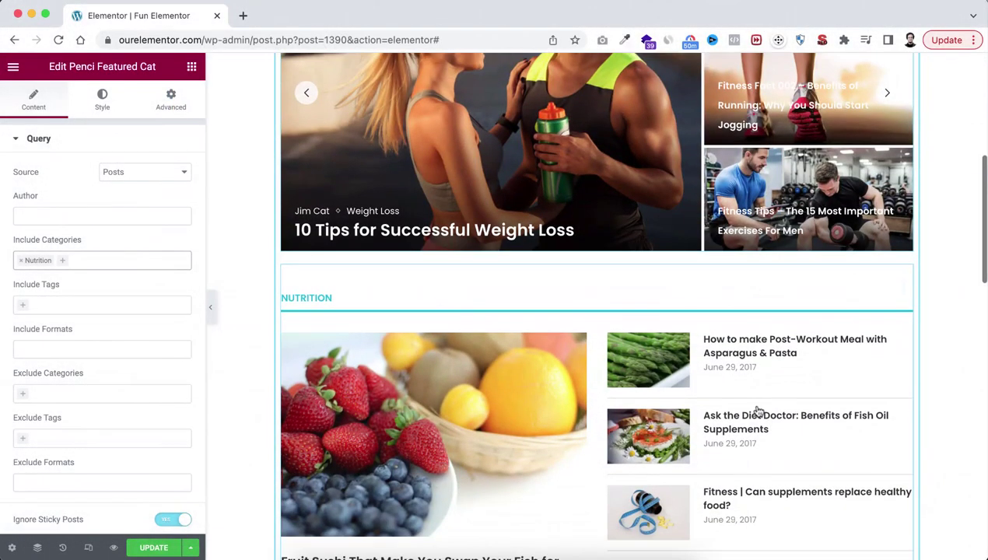
scroll(756, 411, "up", 5)
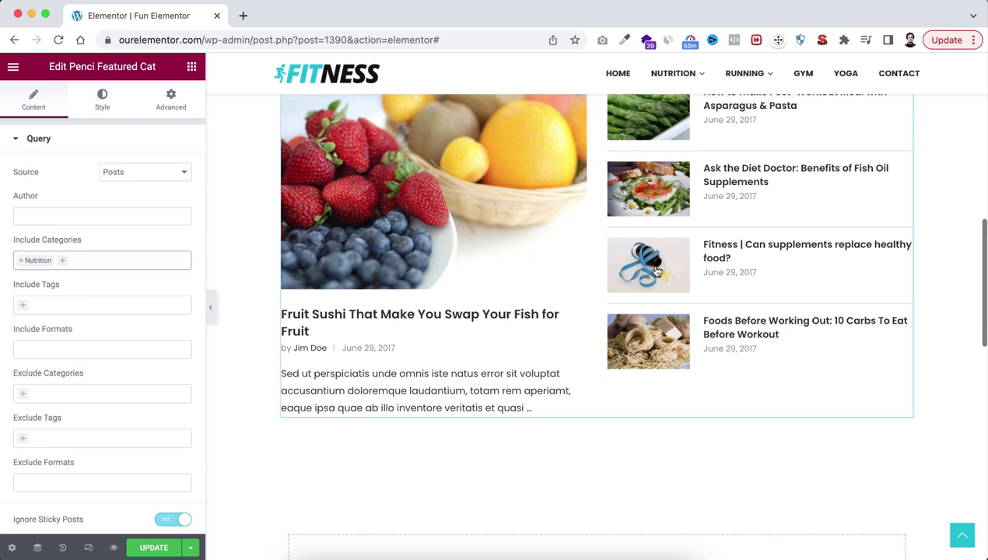
scroll(703, 311, "up", 1)
scroll(703, 308, "up", 2)
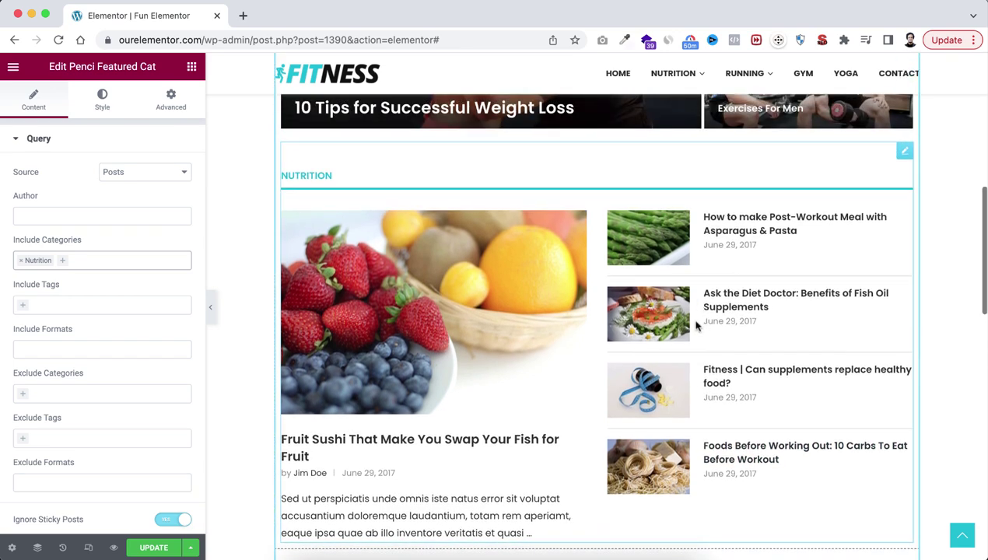
Insert the About Me Information Grid block from the Penci library below the Nutrition posts.
scroll(696, 327, "down", 5)
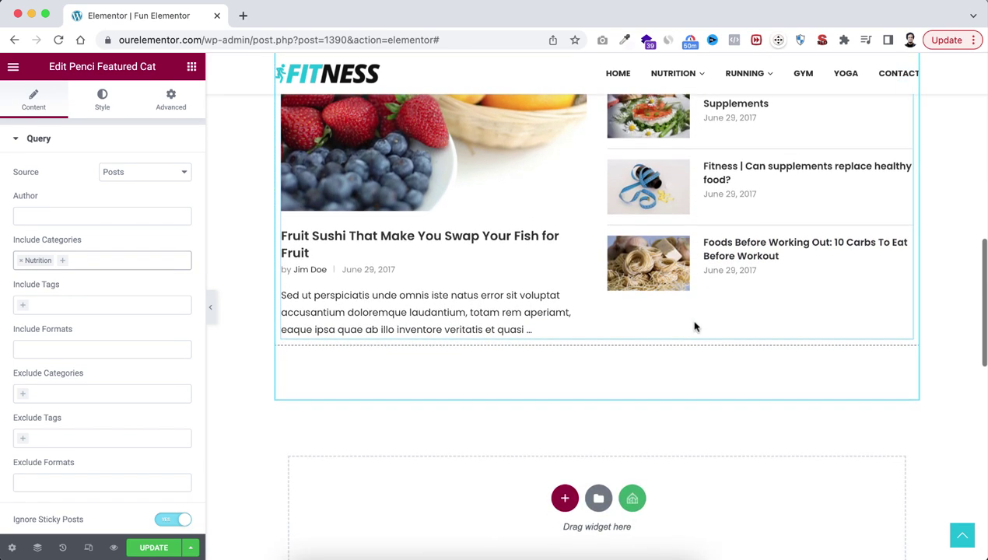
scroll(681, 440, "down", 1)
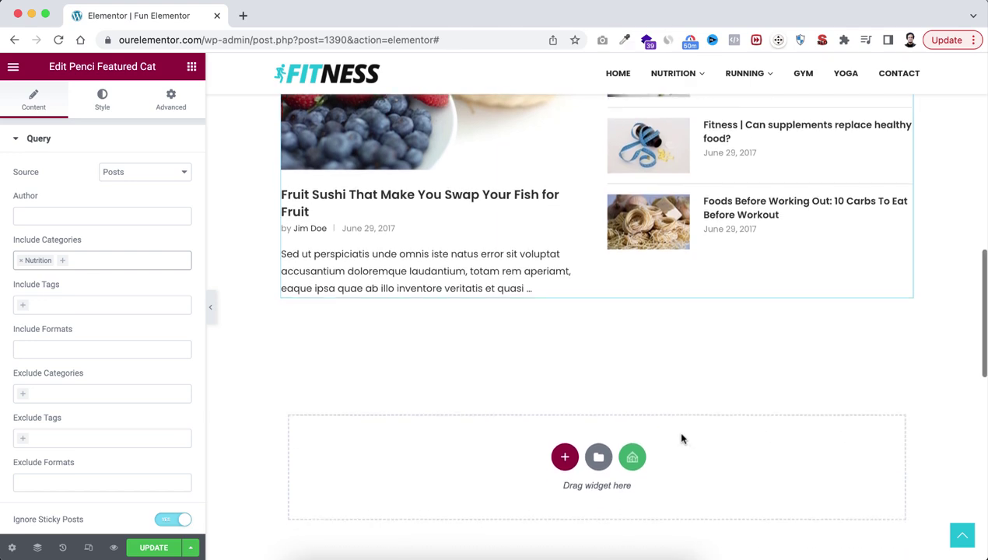
left_click(634, 442)
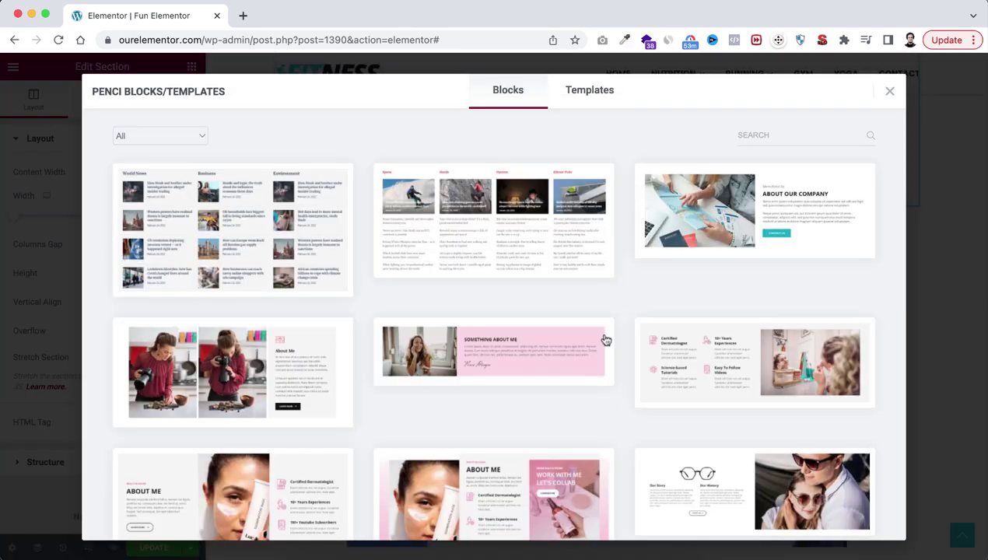
scroll(595, 436, "down", 5)
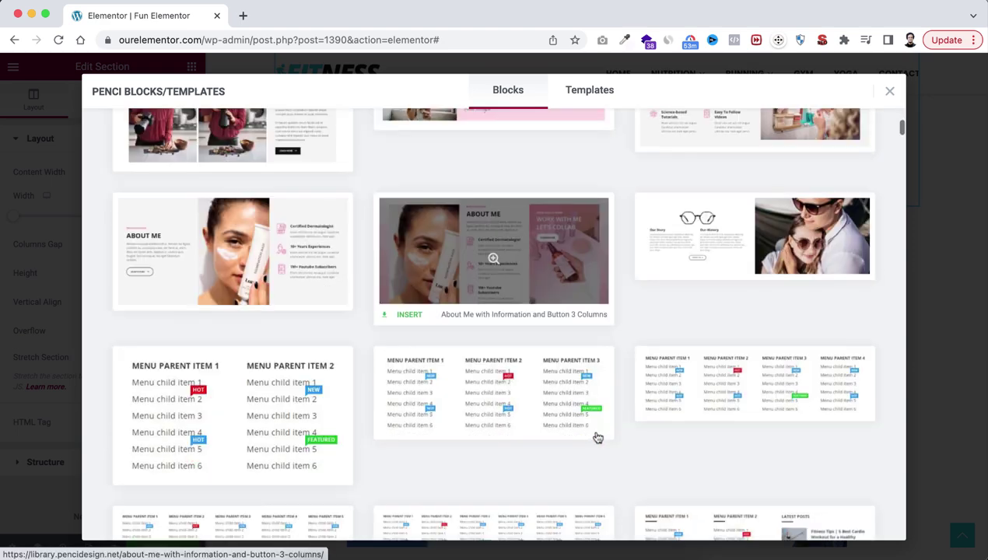
scroll(595, 437, "up", 5)
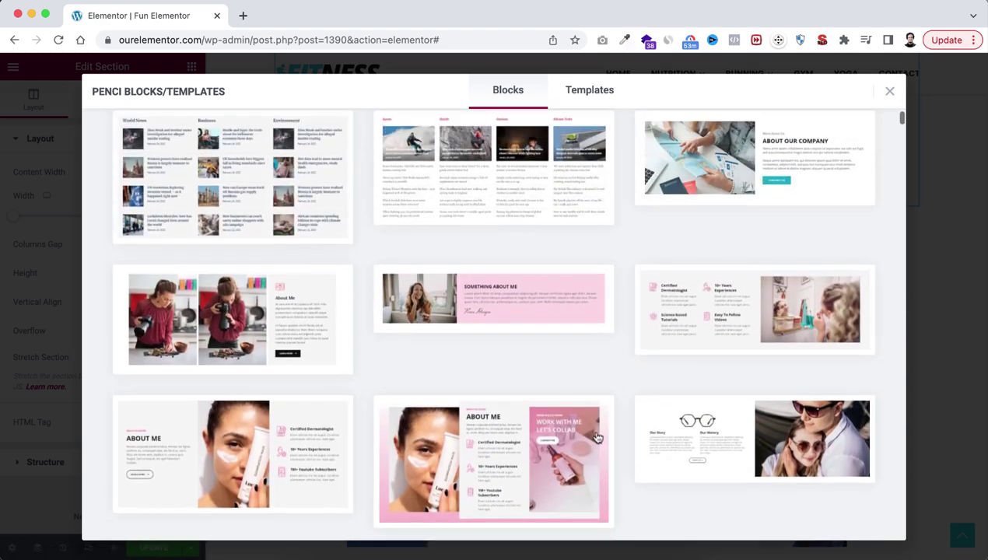
scroll(595, 437, "up", 2)
mouse_move(704, 352)
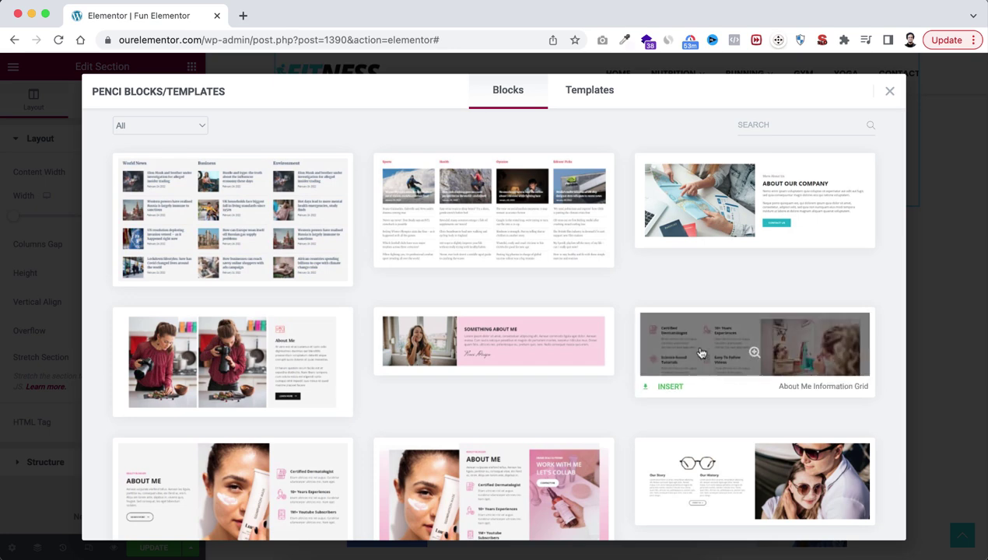
left_click(667, 385)
scroll(947, 193, "up", 3)
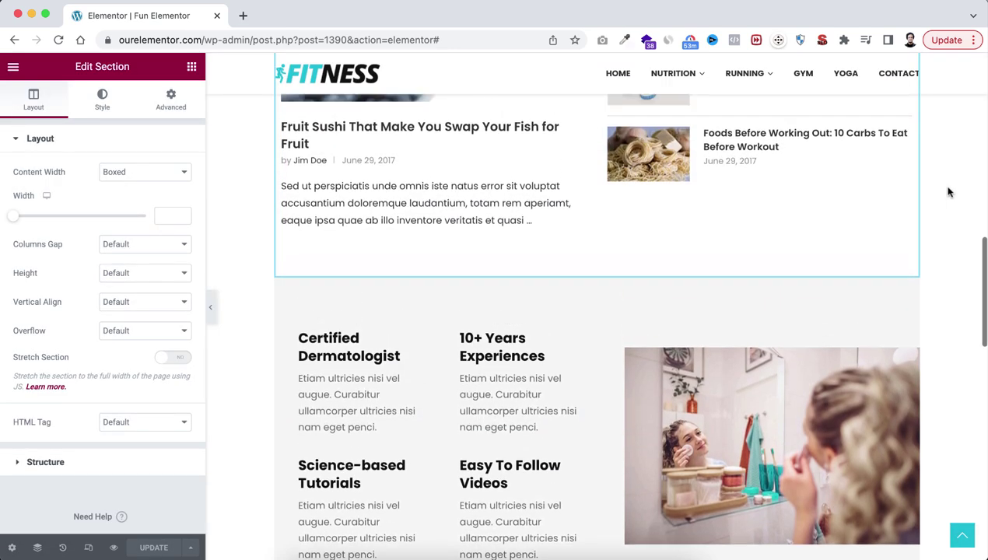
Browse the full-page templates in the Penci library.
scroll(947, 192, "down", 7)
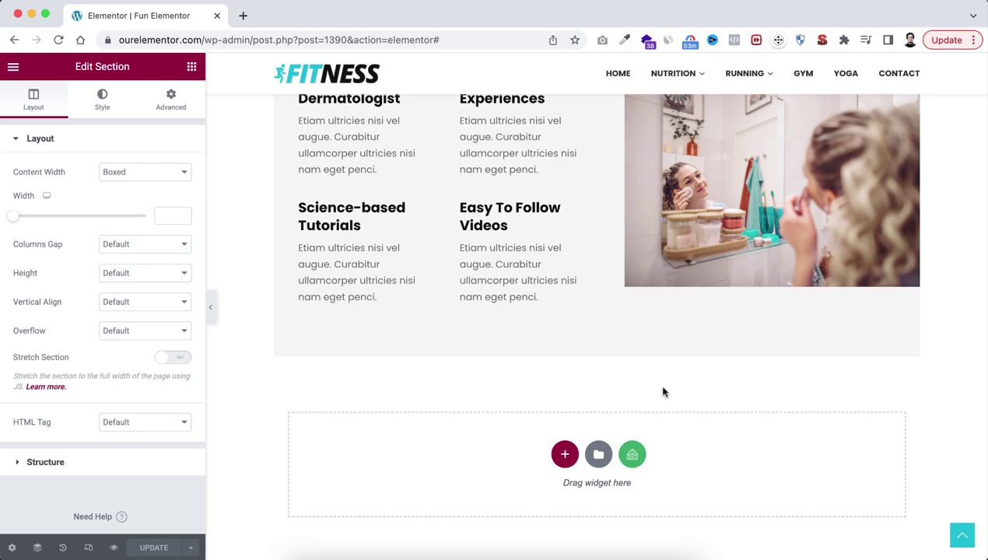
left_click(633, 456)
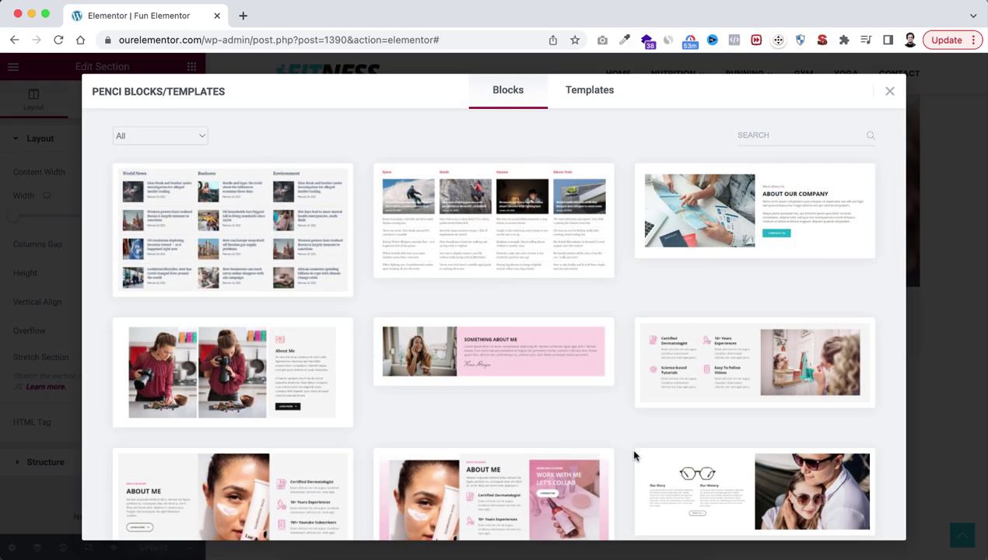
left_click(589, 91)
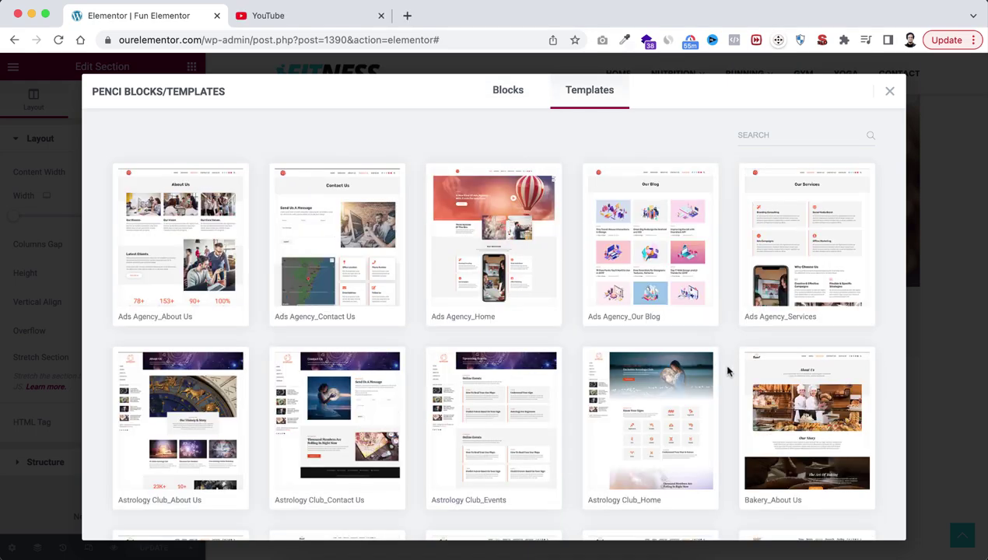
scroll(728, 372, "down", 10)
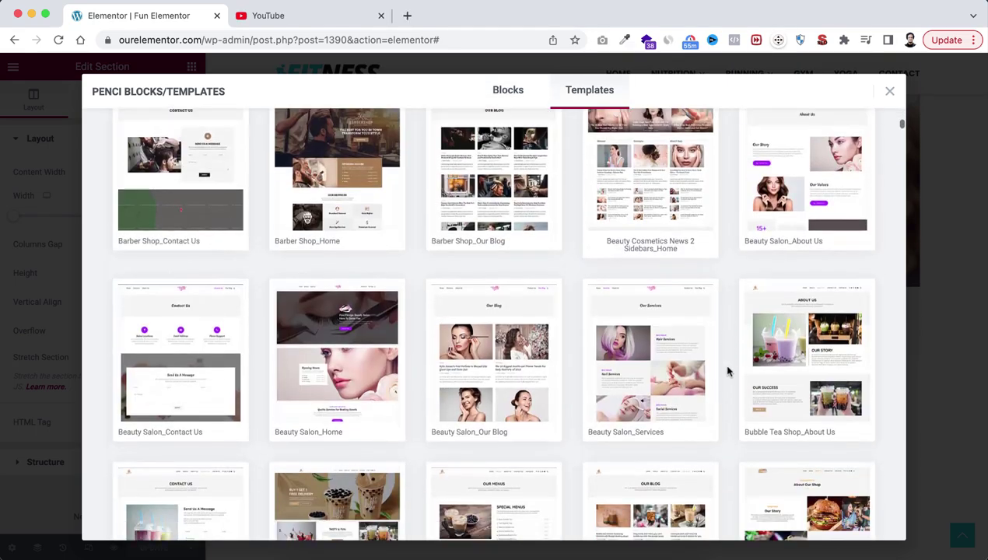
scroll(727, 372, "down", 5)
scroll(728, 372, "up", 2)
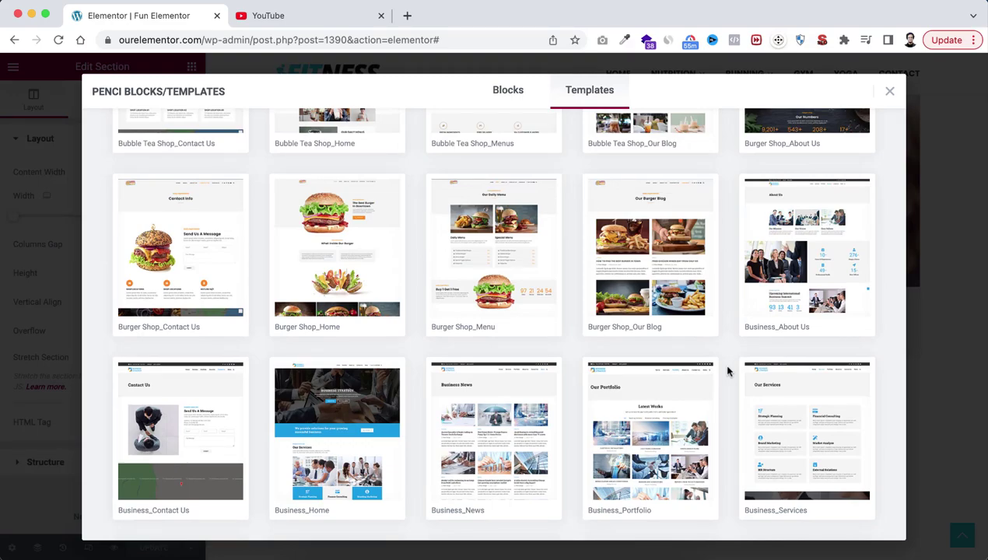
scroll(727, 372, "down", 8)
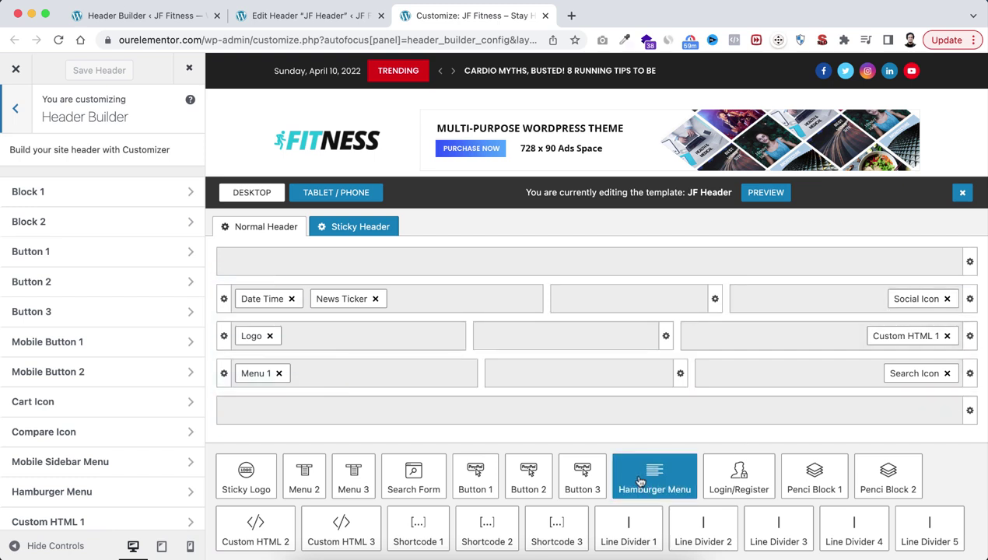
Try a Hamburger Menu element beside the search icon in the header's menu row, and remove it.
left_click_drag(640, 481, 870, 379)
left_click(869, 375)
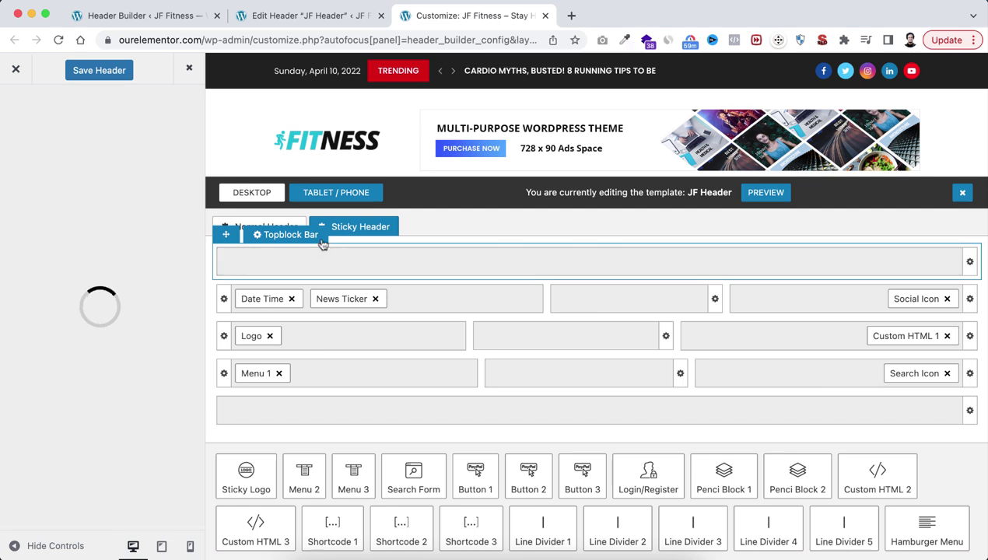
Examine the JF Header template's sticky header layout and its tablet and phone layout.
left_click(361, 229)
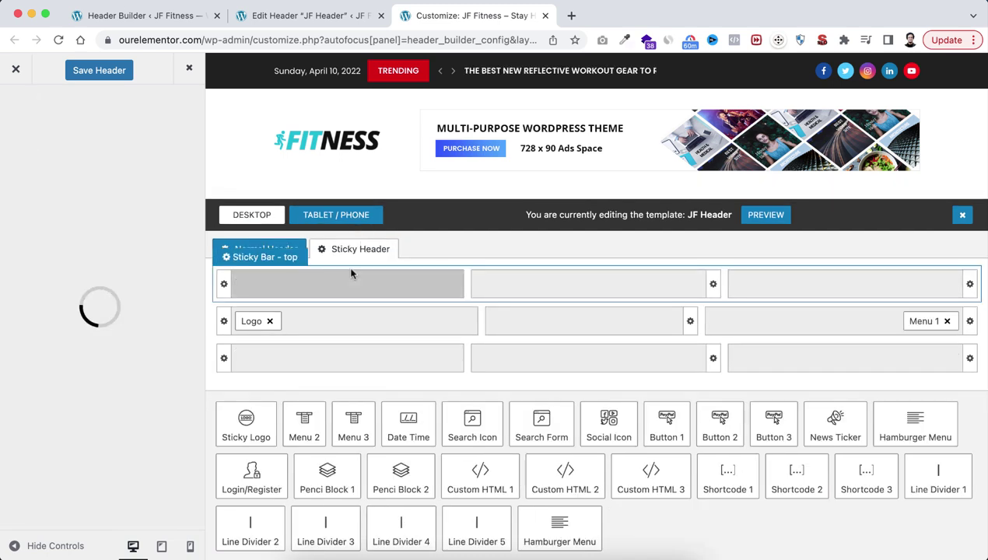
left_click(334, 218)
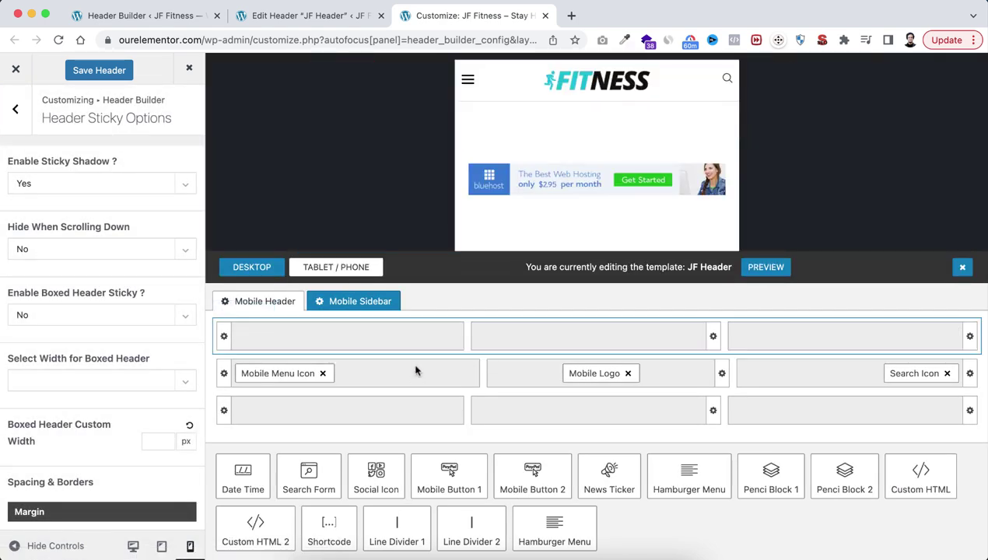
left_click(467, 79)
Return to the Elementor page and search the Penci block library for "footer".
key("super+1")
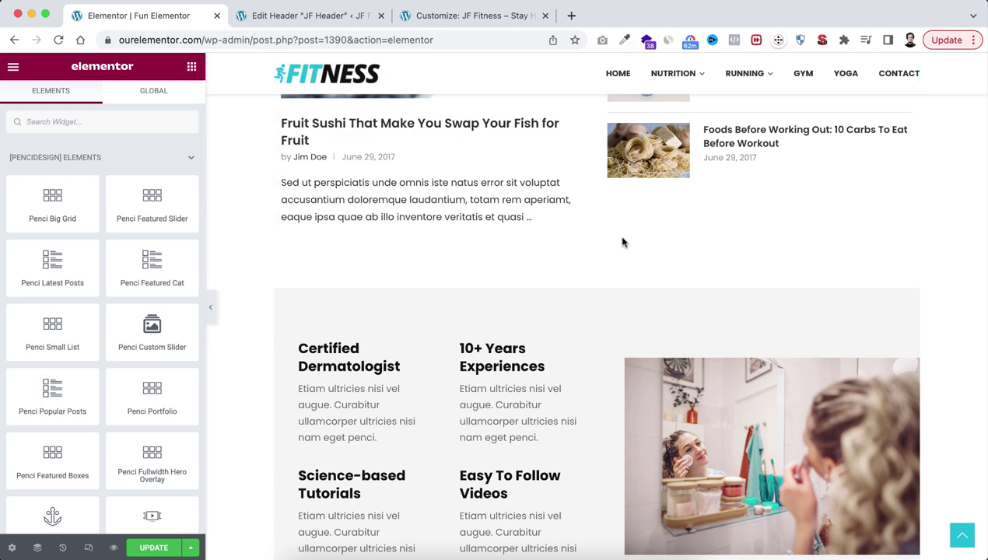
scroll(580, 394, "down", 5)
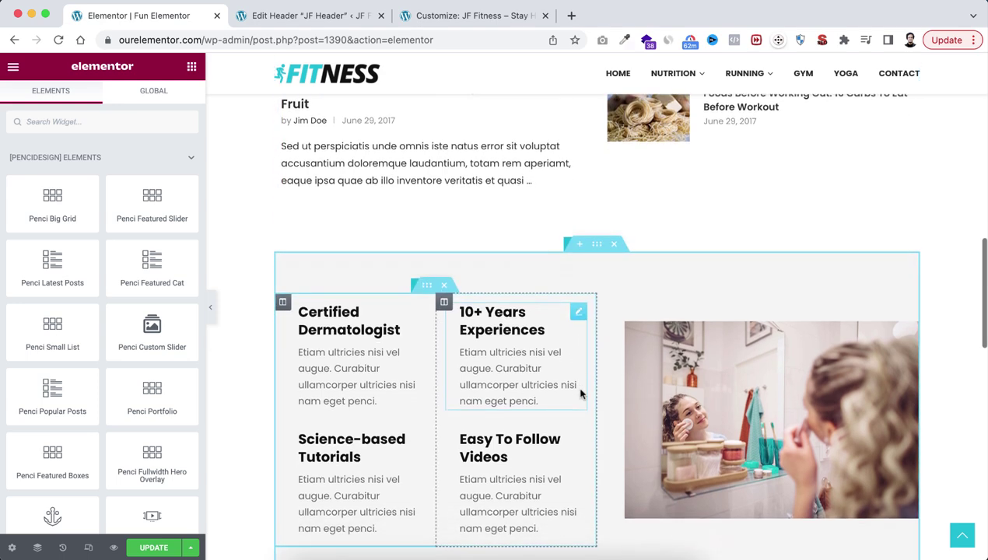
scroll(579, 394, "down", 6)
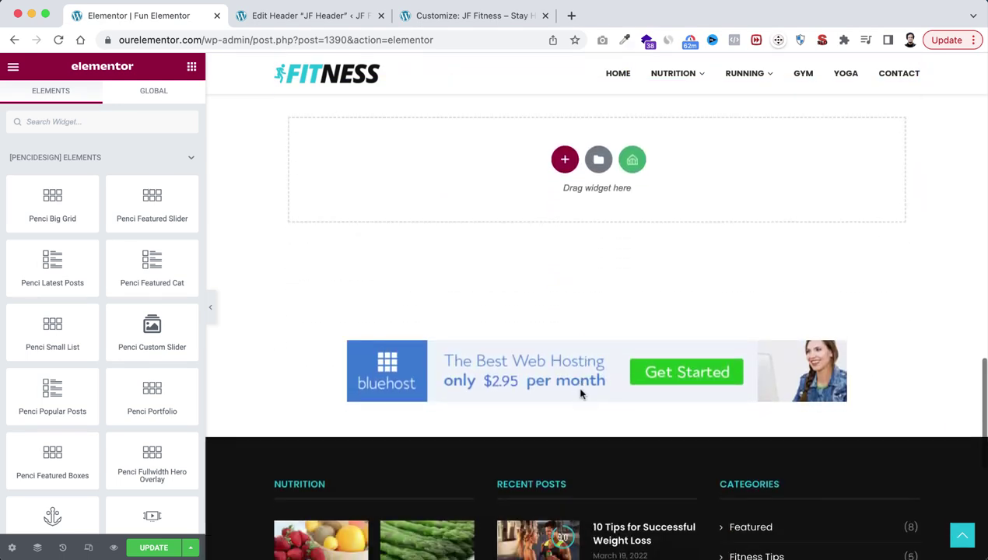
scroll(622, 225, "up", 4)
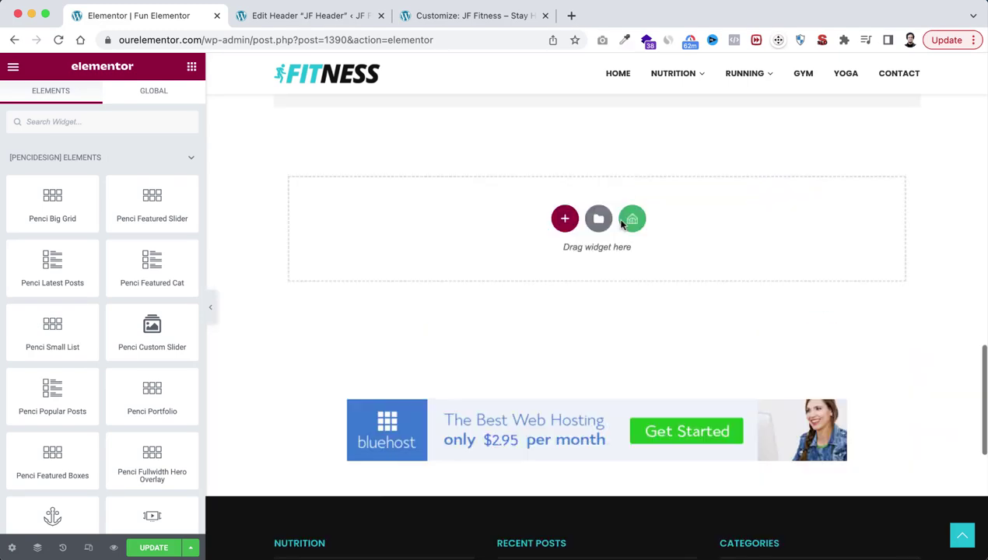
left_click(632, 269)
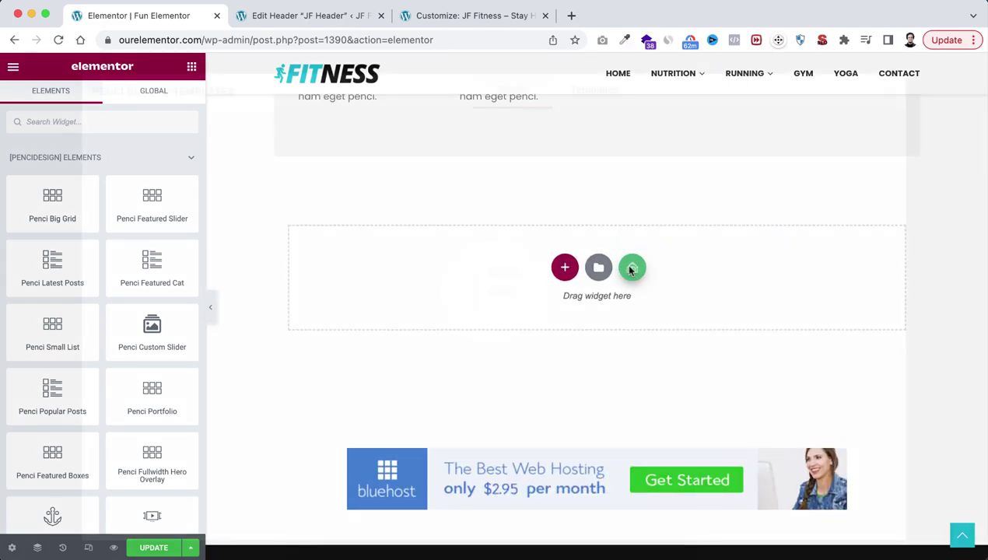
left_click(749, 134)
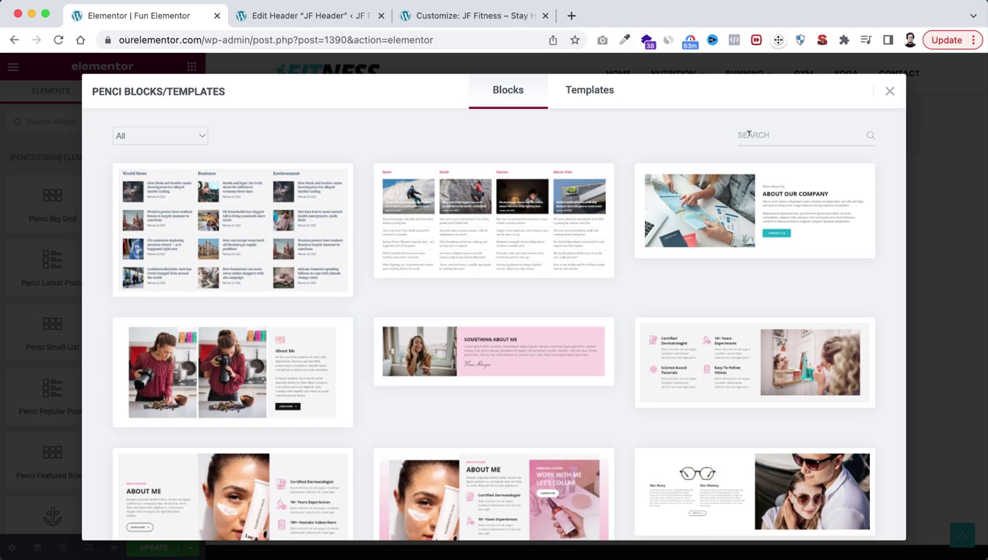
type("footer")
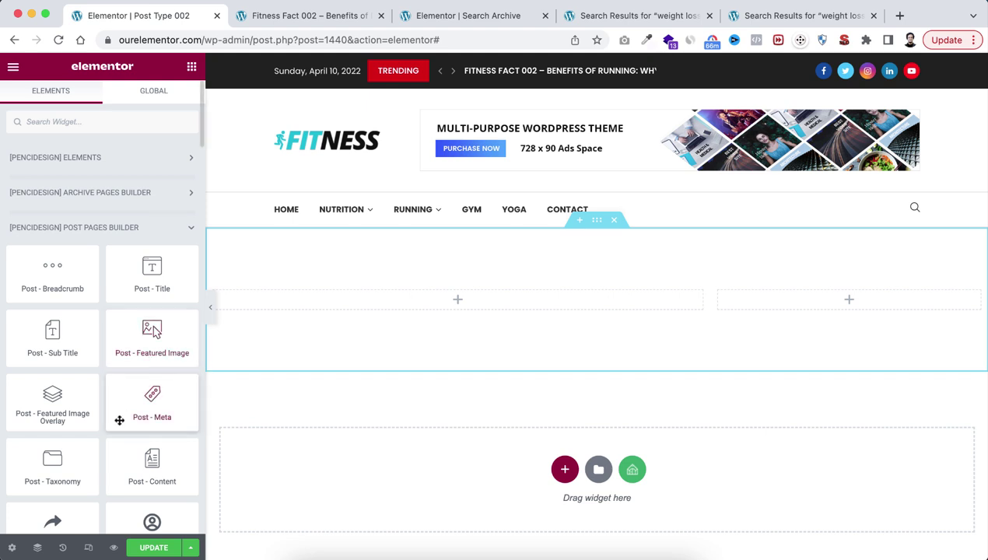
Place the Post - Featured Image widget in the post template's wide column, with the Post - Meta widget beneath it.
scroll(119, 424, "down", 3)
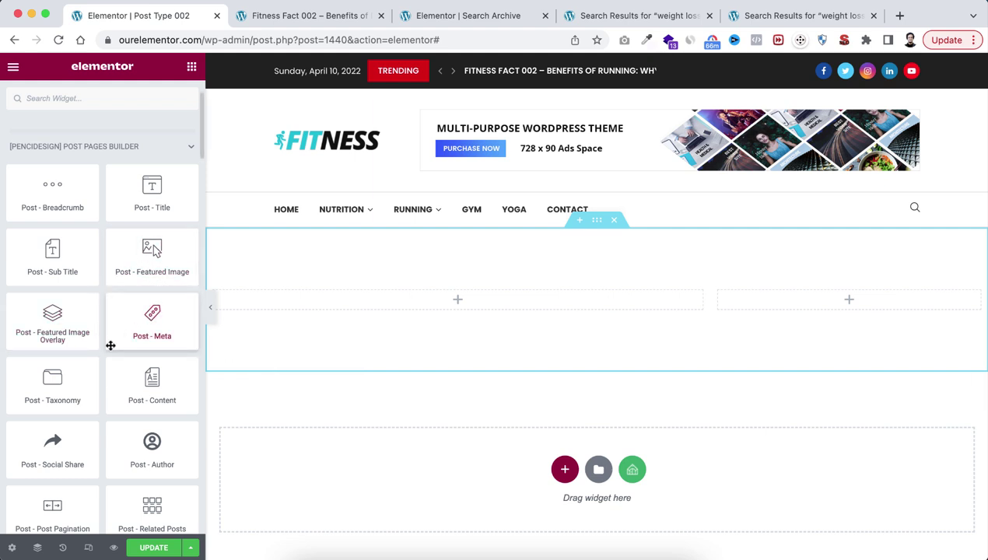
left_click_drag(146, 267, 404, 295)
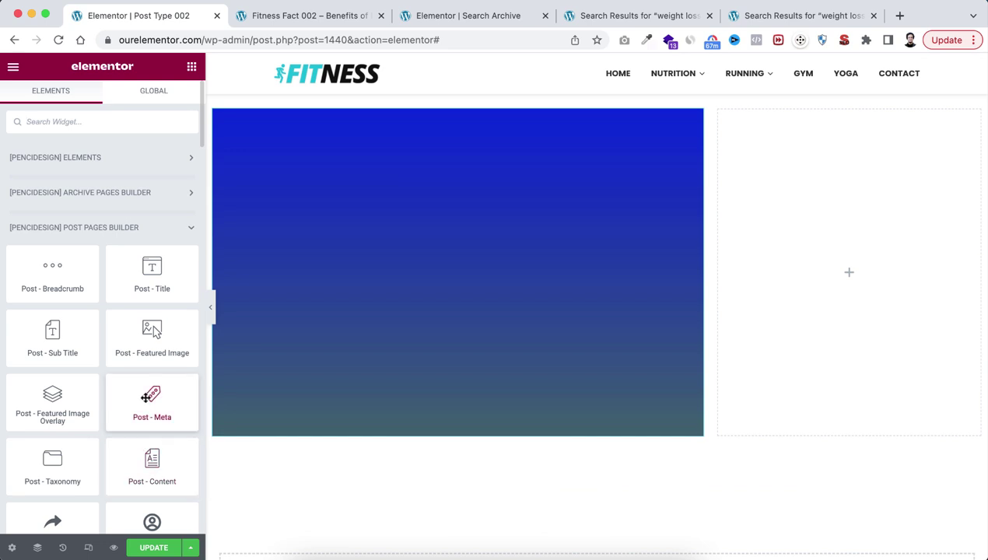
left_click_drag(150, 394, 350, 443)
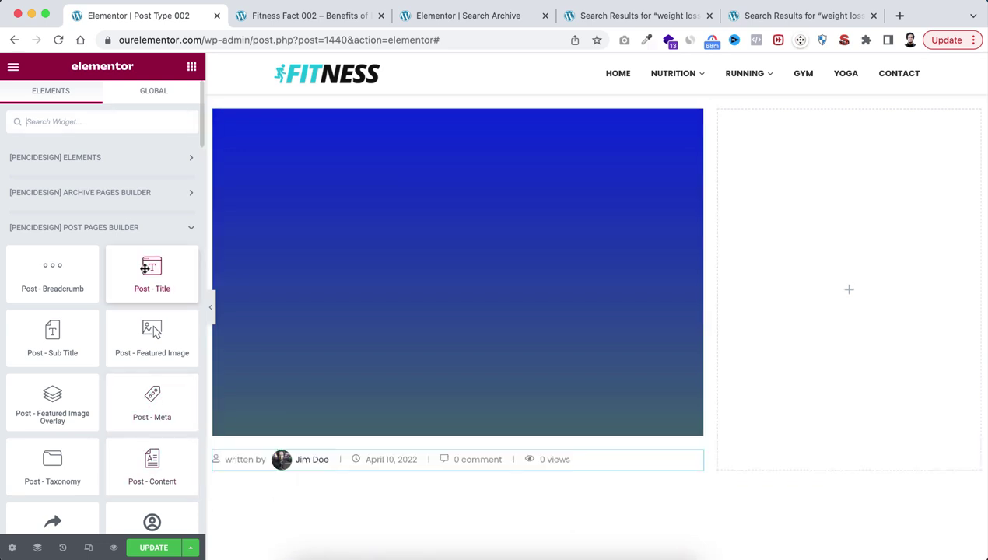
Insert the Post - Title widget above the post meta, with Post - Content and Post - Author beneath the meta.
left_click_drag(187, 298, 322, 434)
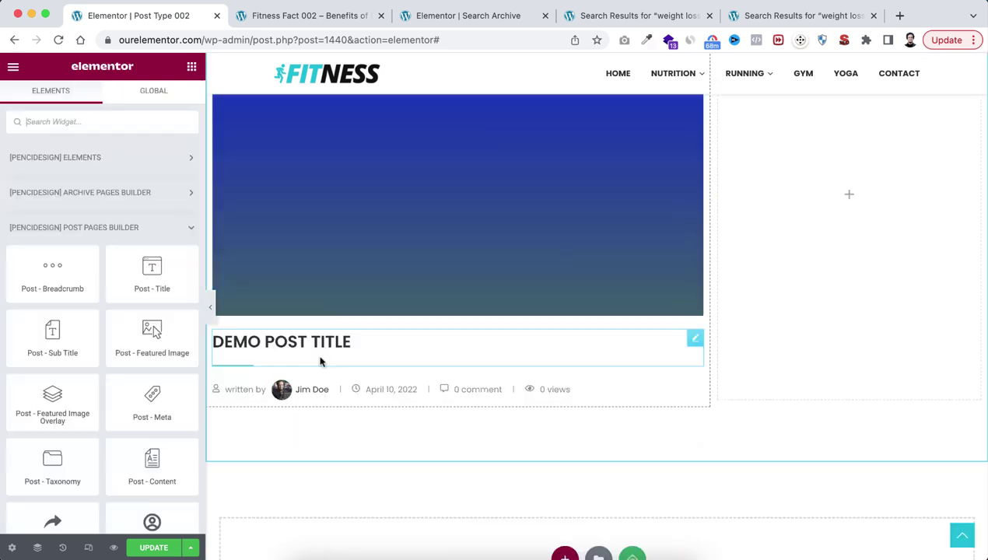
left_click_drag(153, 459, 315, 394)
scroll(315, 394, "down", 10)
left_click(315, 394)
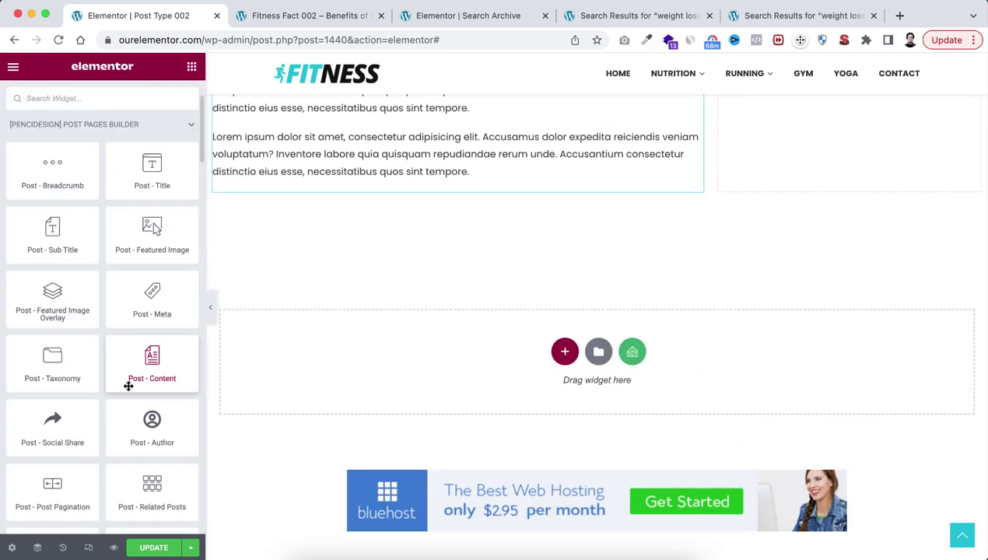
left_click_drag(156, 442, 333, 190)
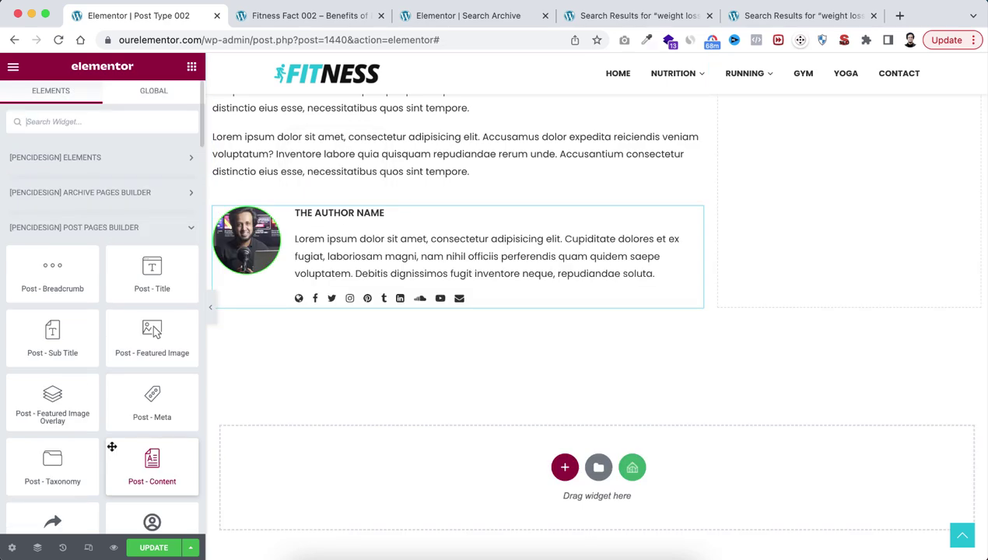
Add the Post - Related Posts, Post - Comment Form and Post - Comment List widgets below the author box.
scroll(112, 446, "down", 5)
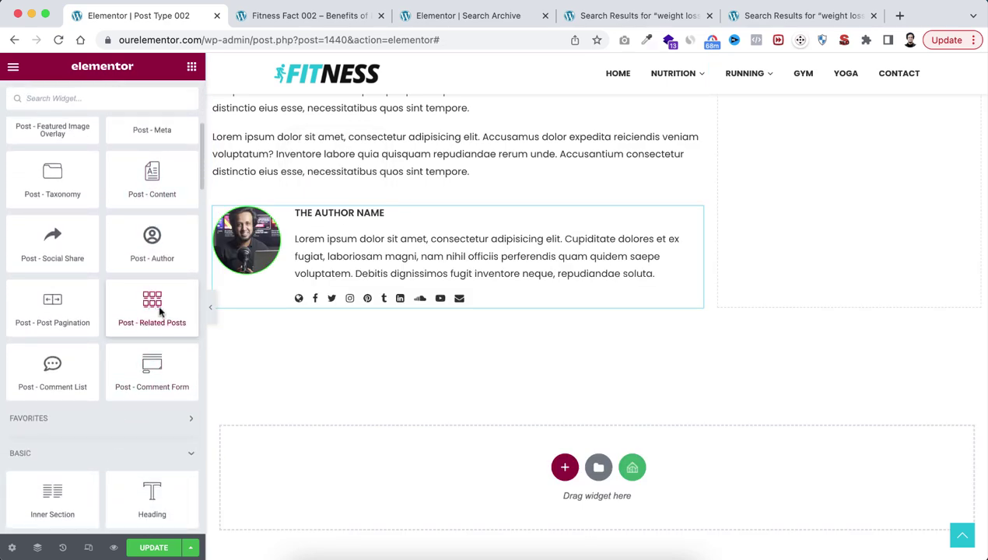
left_click_drag(149, 303, 341, 306)
scroll(318, 425, "down", 3)
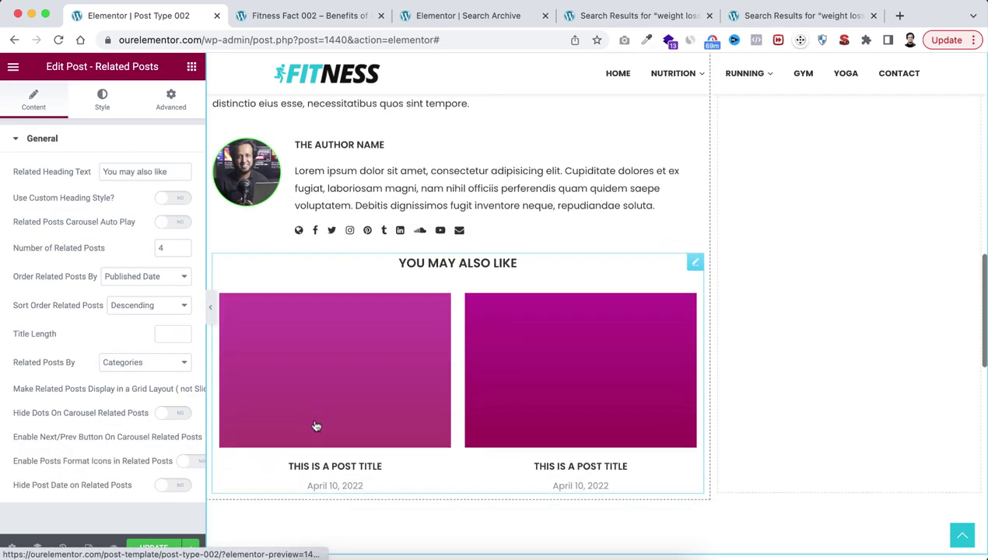
left_click(191, 66)
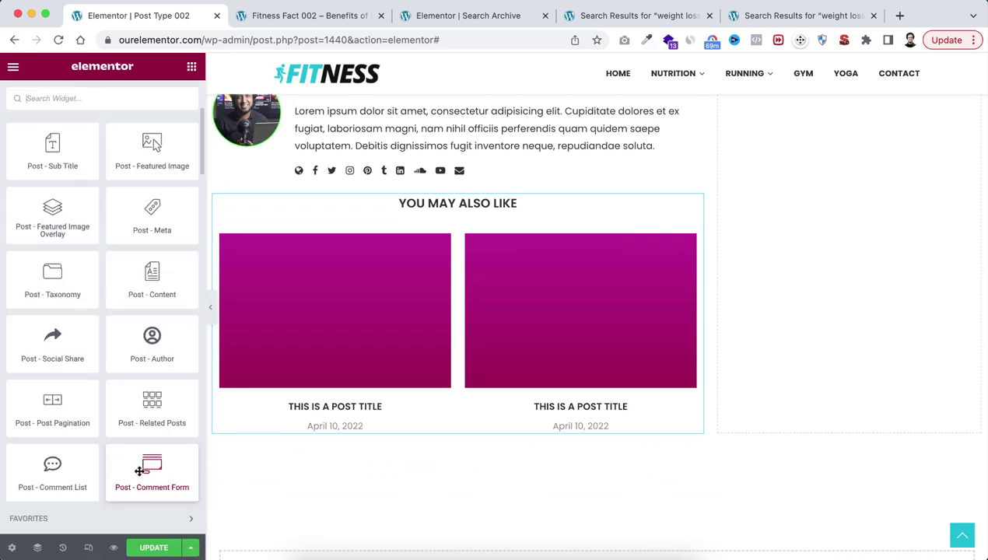
left_click_drag(137, 470, 361, 441)
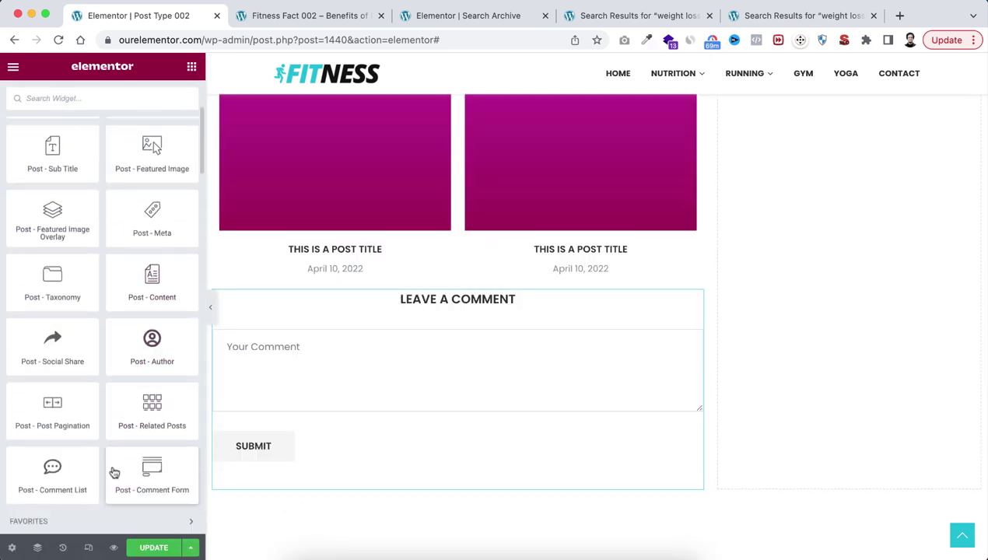
scroll(113, 467, "down", 3)
scroll(113, 468, "up", 2)
left_click_drag(56, 395, 346, 492)
Place the Penci Sidebar widget in the empty narrow column and update the post template.
scroll(692, 256, "up", 5)
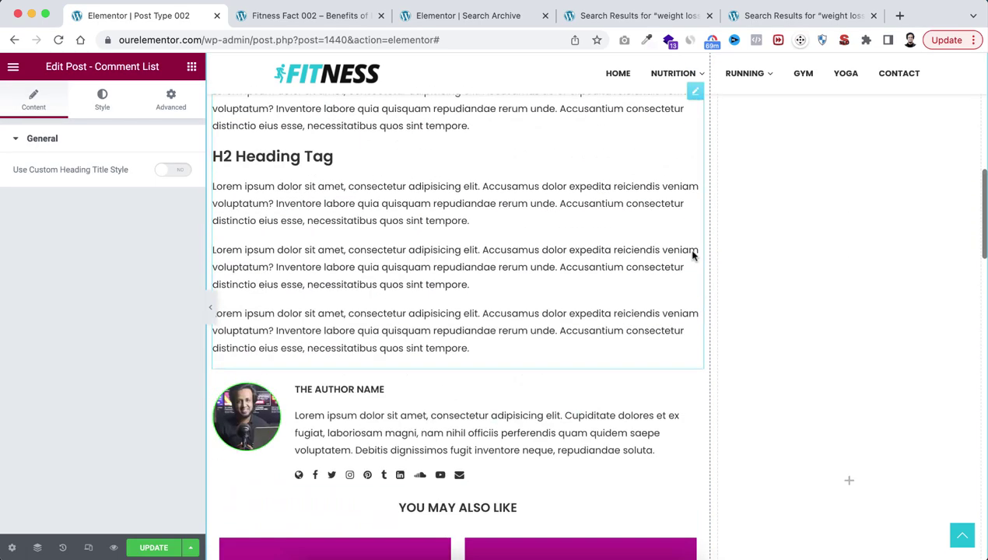
left_click(190, 68)
left_click_drag(142, 171, 825, 413)
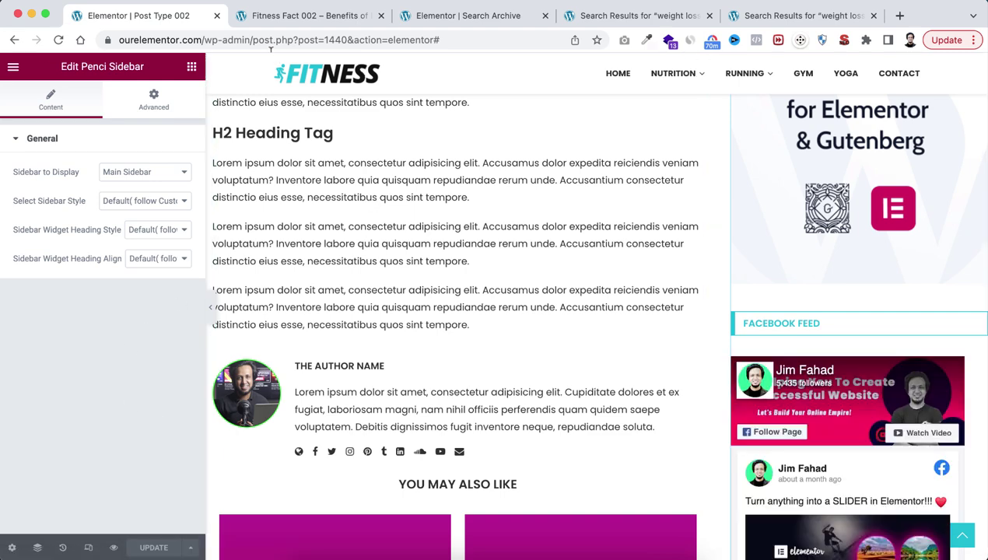
Reload the Fitness Fact 002 post and examine its layout with the custom post template.
left_click(298, 17)
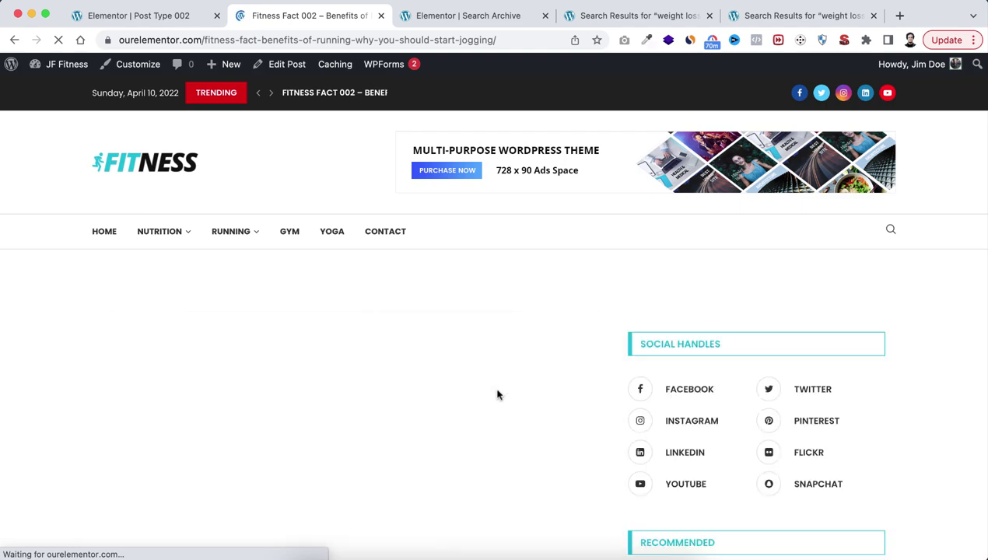
scroll(498, 394, "down", 10)
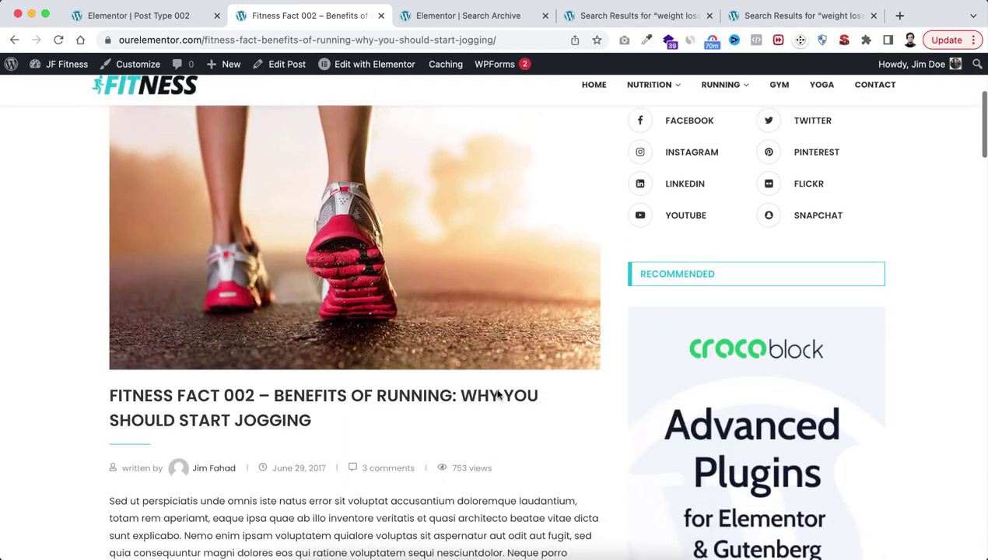
scroll(498, 394, "down", 3)
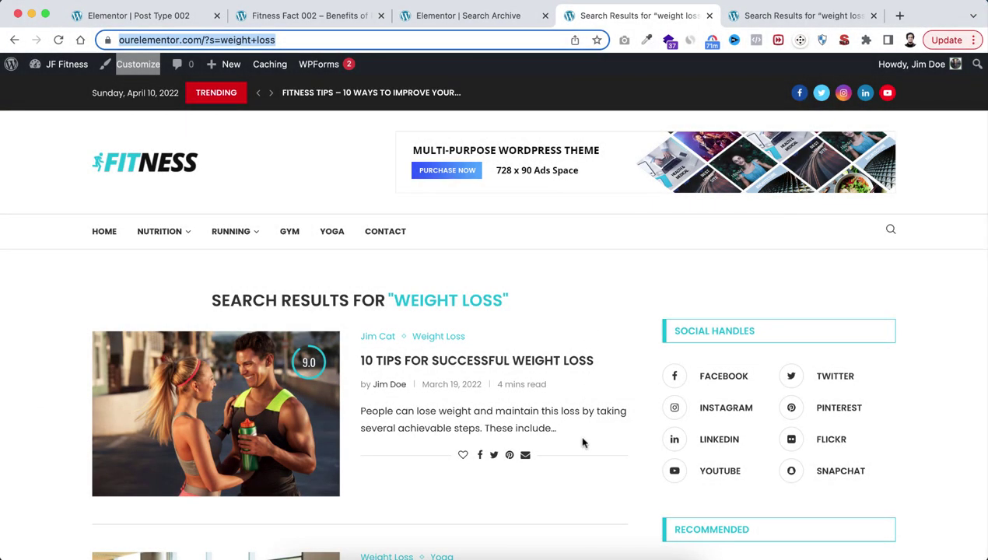
Look through the default layout of the search results page for "weight loss".
scroll(583, 447, "down", 5)
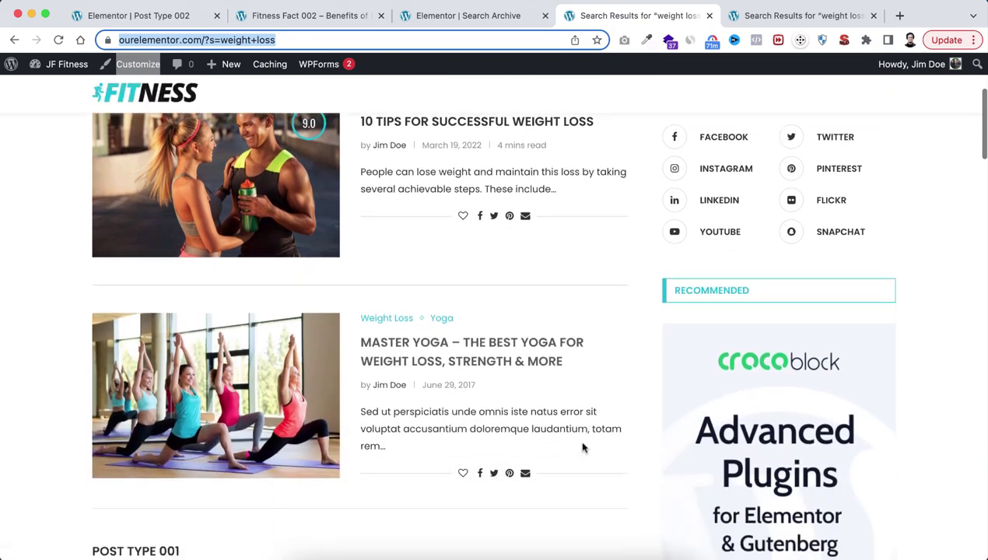
scroll(583, 447, "down", 1)
scroll(583, 447, "up", 5)
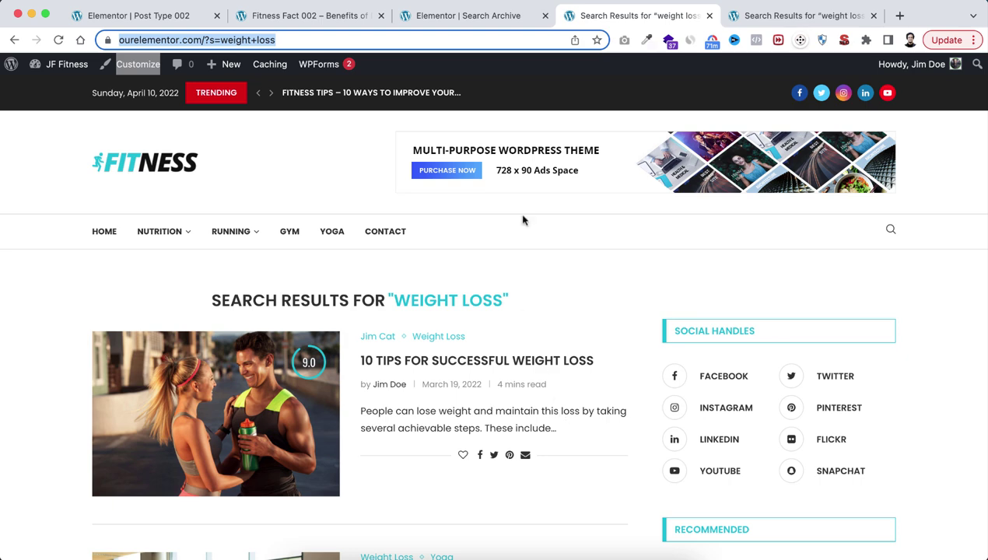
In the Search Archive template, place the Archive - Title widget in the empty section with Penci Big Grid beneath it.
left_click(485, 17)
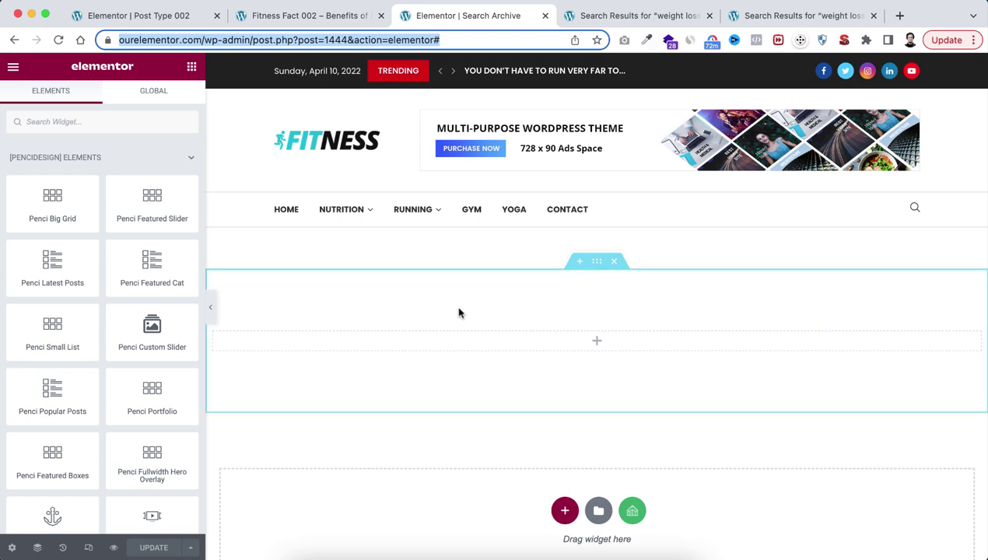
left_click(155, 157)
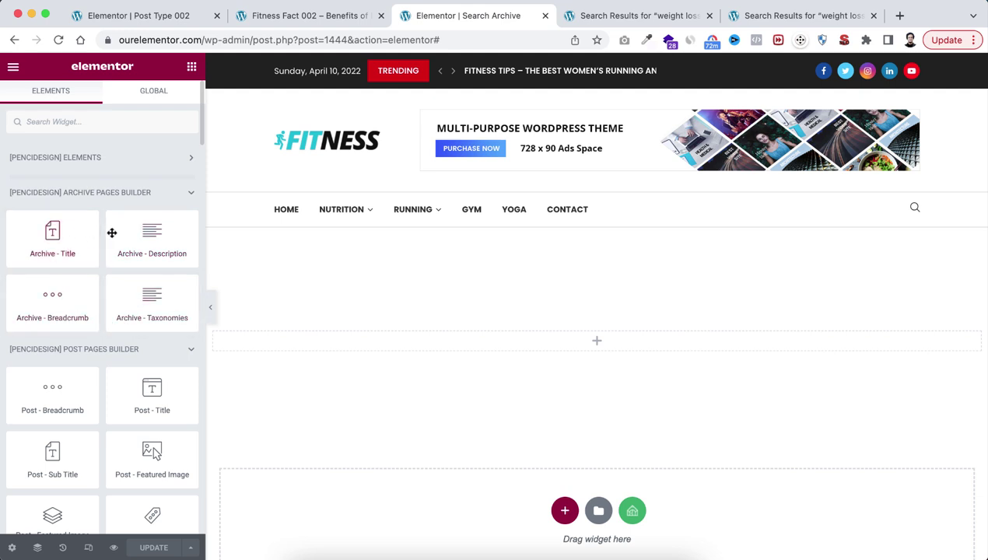
left_click_drag(49, 232, 584, 337)
left_click(169, 158)
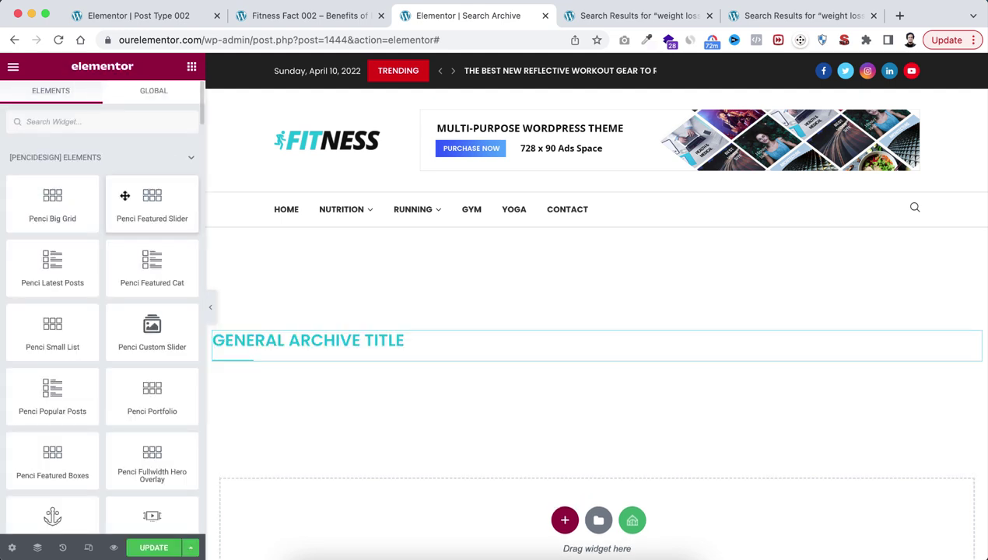
left_click_drag(47, 202, 418, 352)
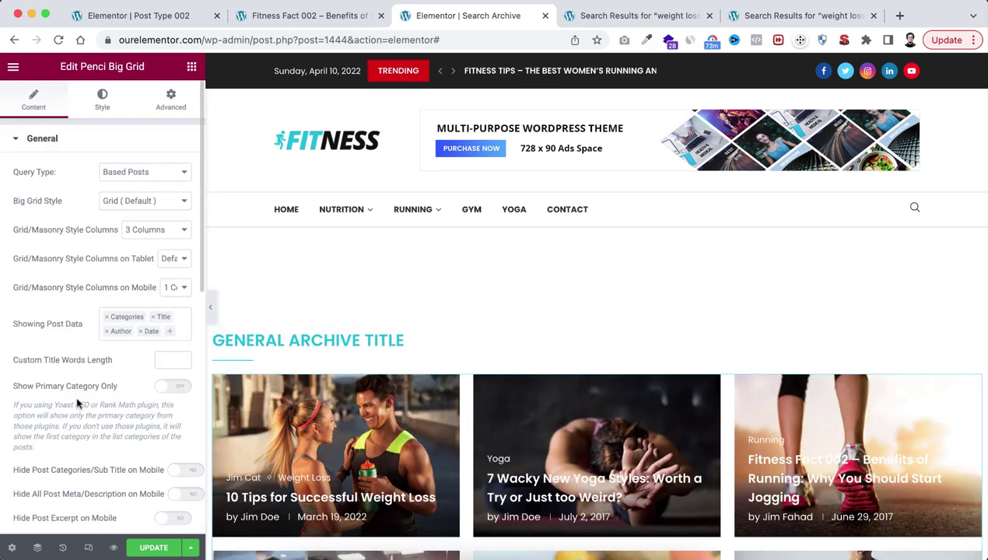
Set the Penci Big Grid's query source to Archive Builder / Current Query and update the template.
scroll(77, 403, "down", 5)
left_click(73, 451)
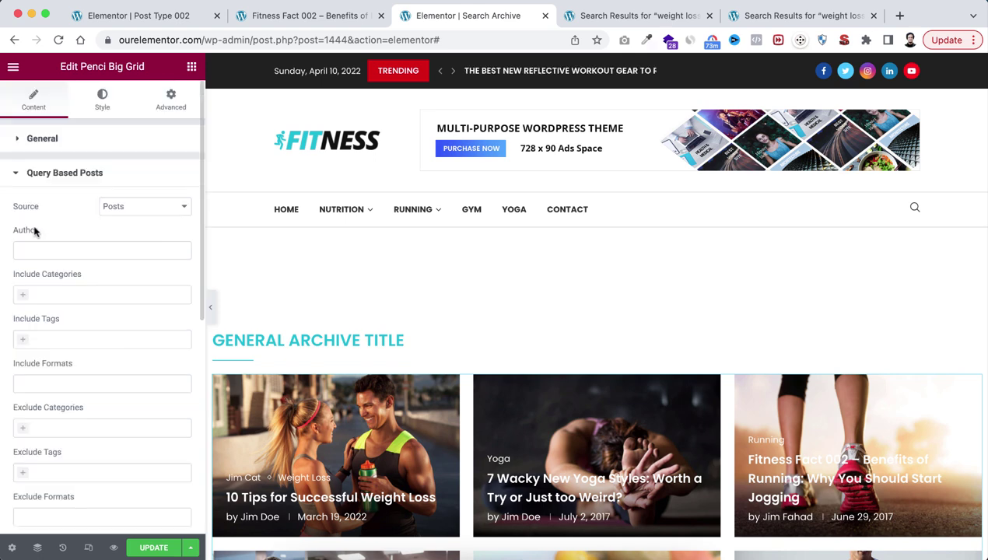
left_click(131, 208)
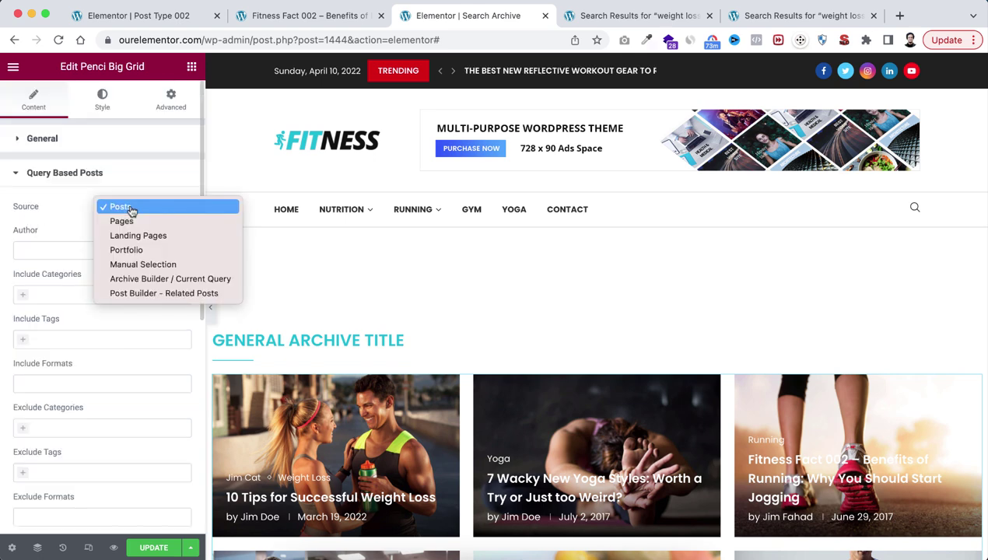
left_click(143, 280)
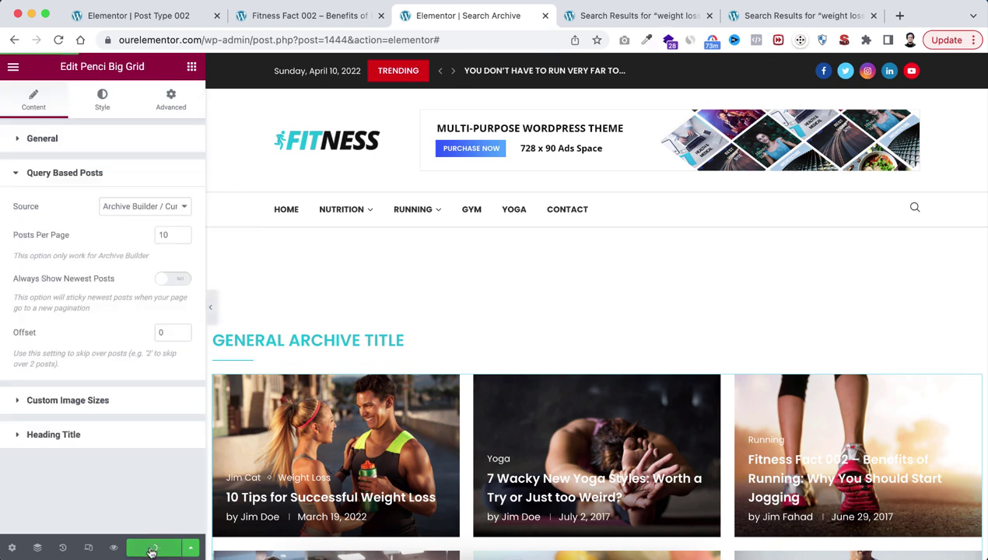
Reload the "weight loss" search results page and examine its layout with the Search Archive template.
left_click(625, 16)
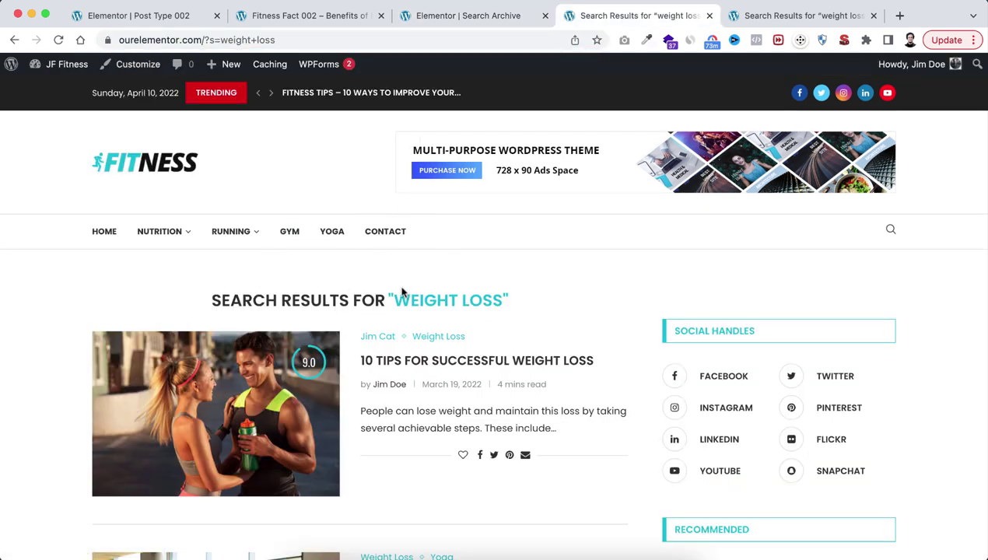
left_click(59, 39)
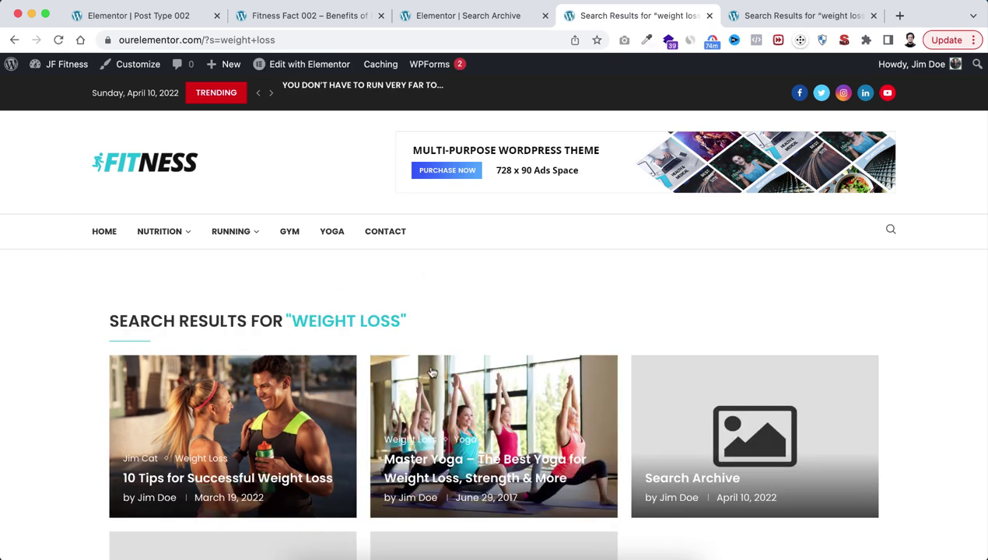
scroll(426, 373, "down", 4)
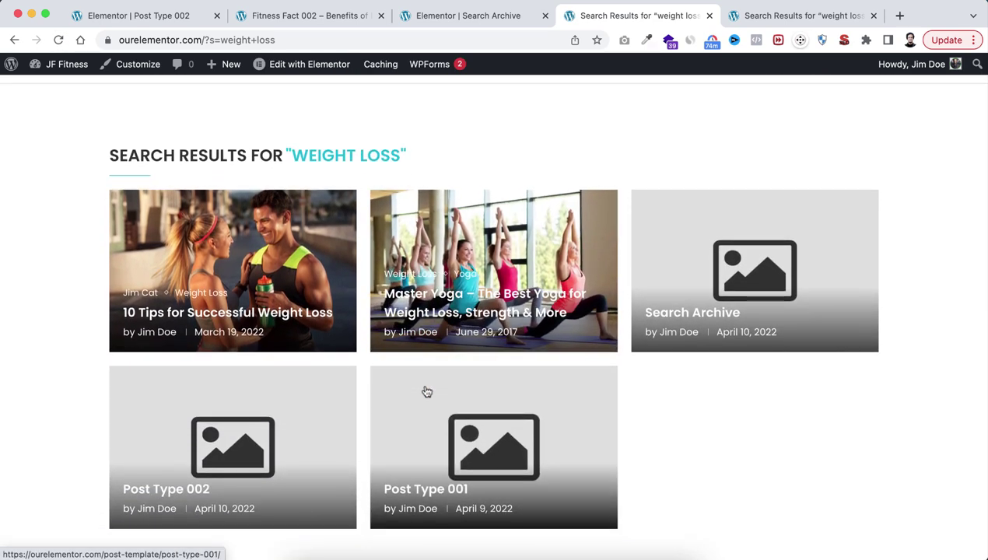
scroll(426, 391, "down", 4)
scroll(426, 392, "up", 6)
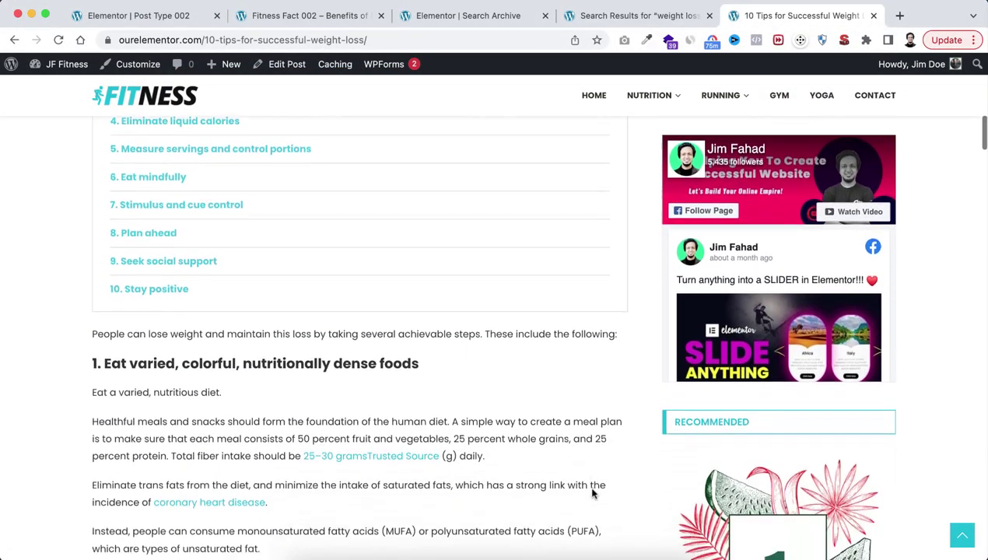
Examine the Table of Contents in the 10 Tips for Successful Weight Loss post: expand it, jump to "Plan ahead" and toggle it.
scroll(355, 241, "down", 3)
scroll(364, 230, "up", 10)
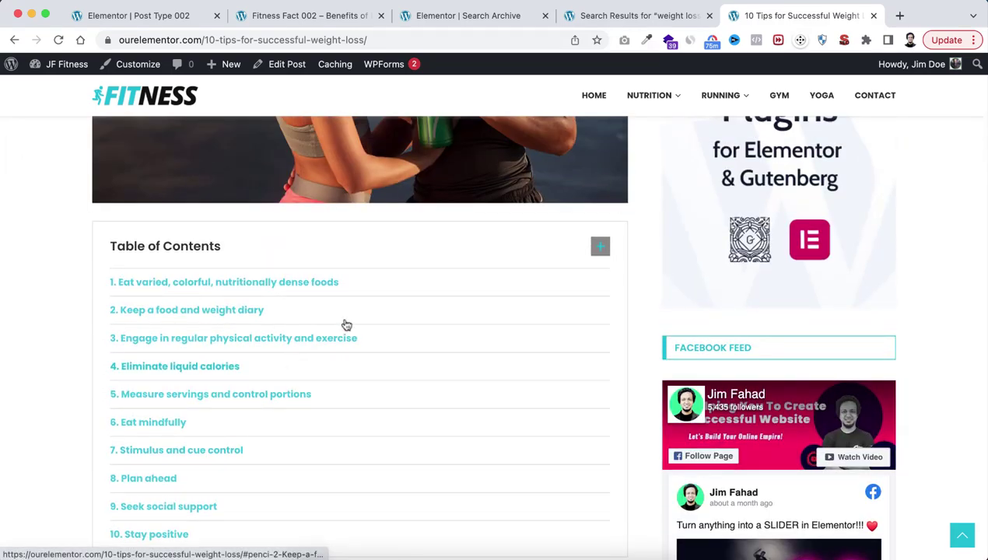
scroll(437, 434, "down", 8)
scroll(436, 434, "down", 6)
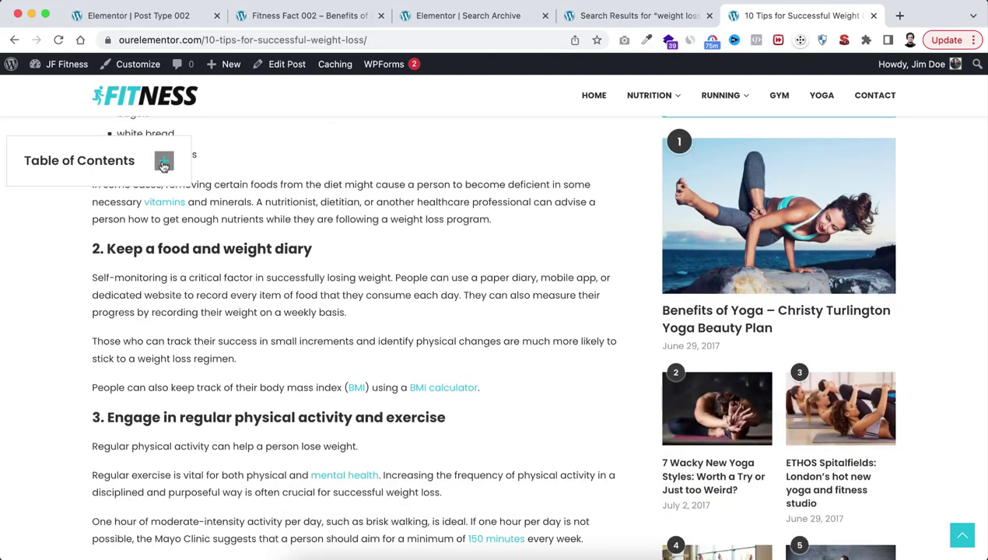
left_click(164, 162)
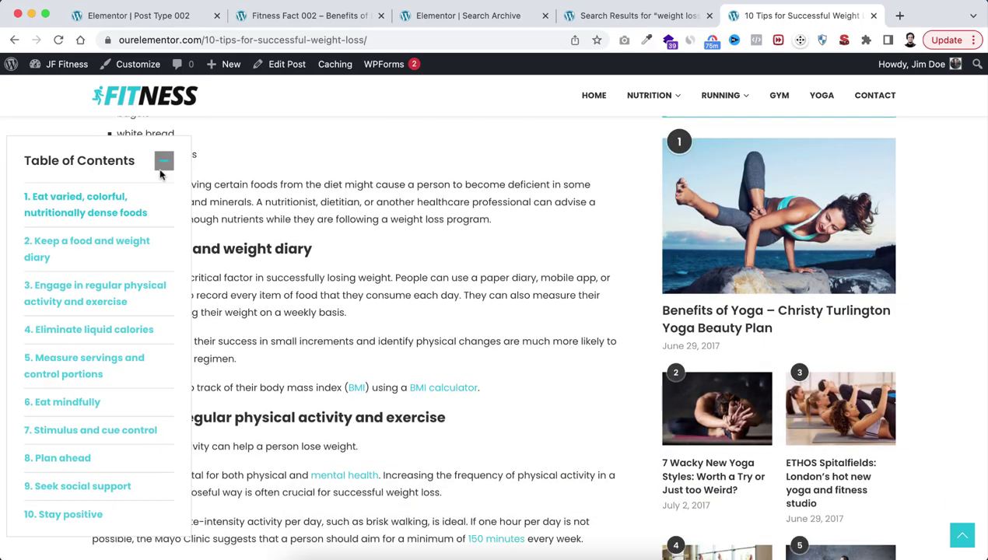
left_click(62, 459)
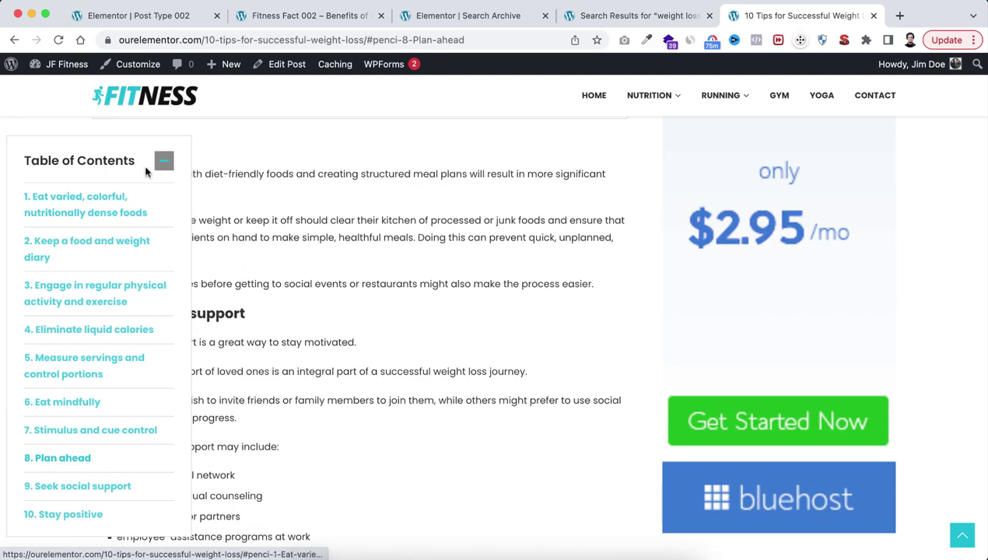
left_click(163, 164)
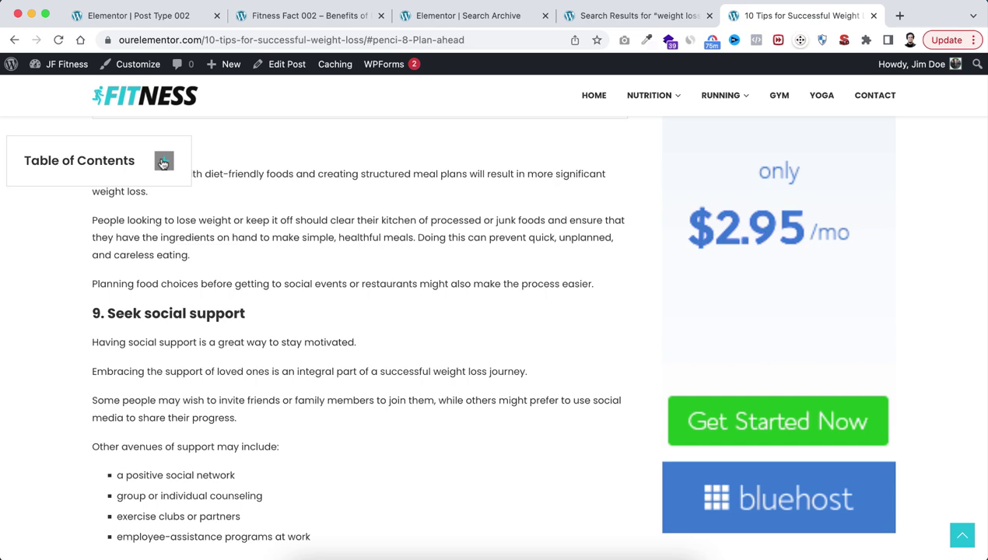
left_click(163, 162)
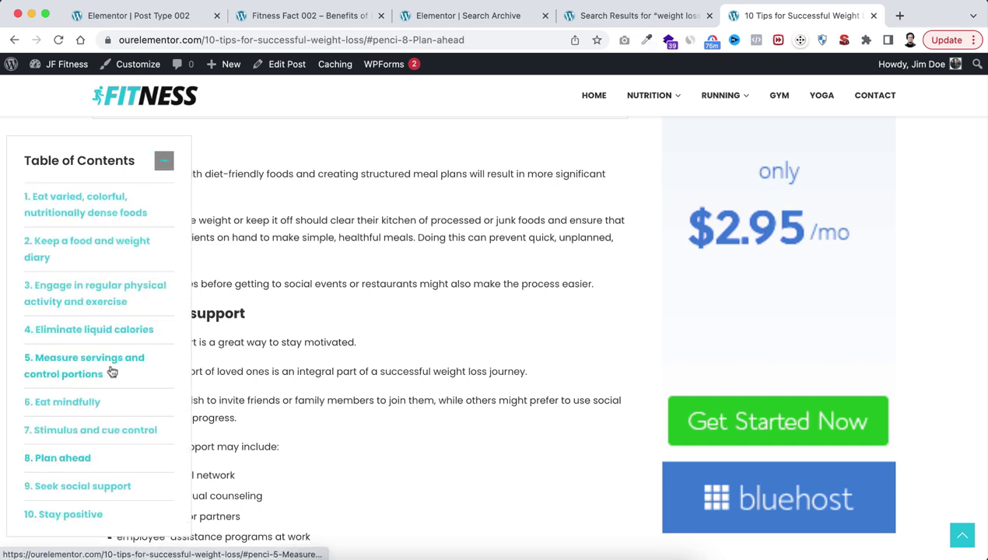
left_click(164, 161)
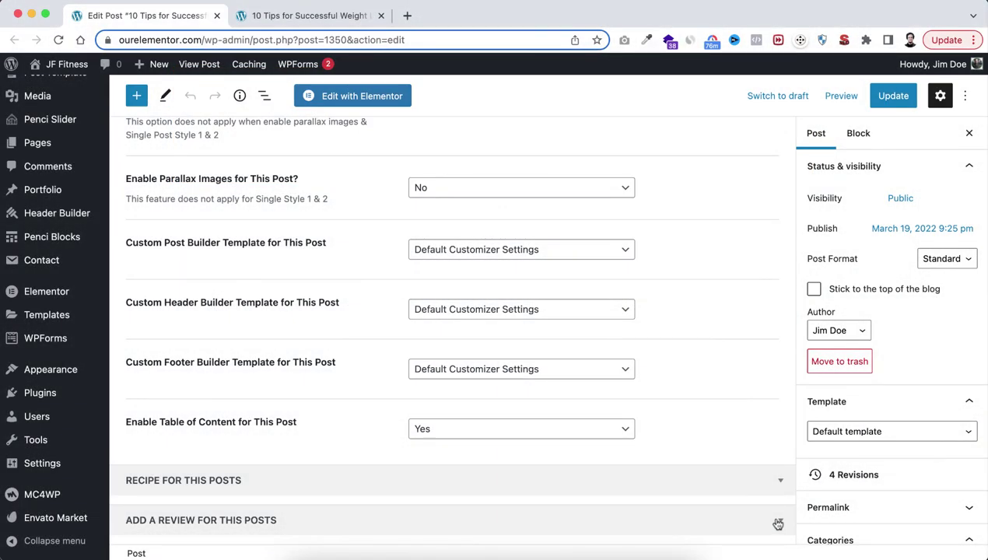
In the 10 Tips post editor, expand the review section and examine its product, description and rating point settings.
scroll(651, 495, "down", 8)
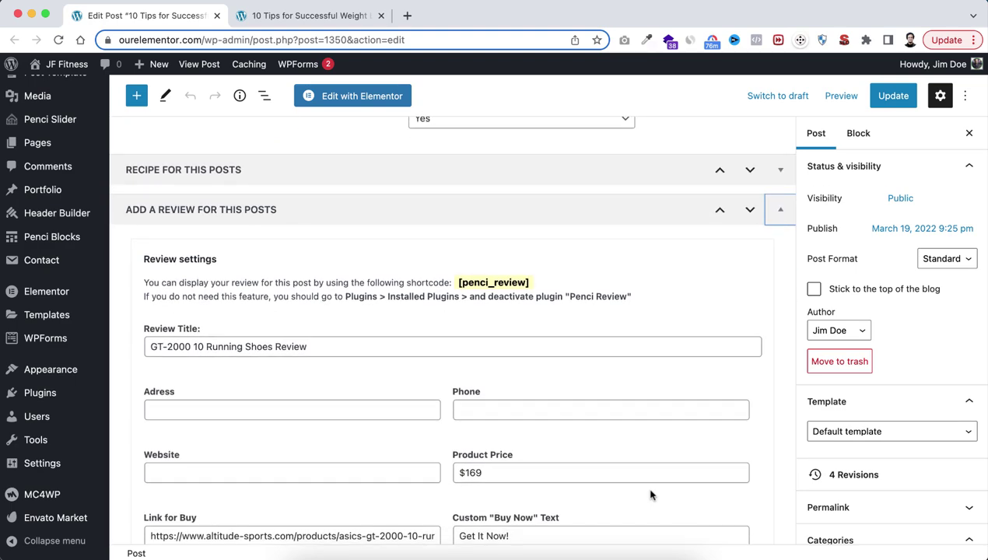
scroll(651, 495, "down", 2)
scroll(651, 495, "down", 4)
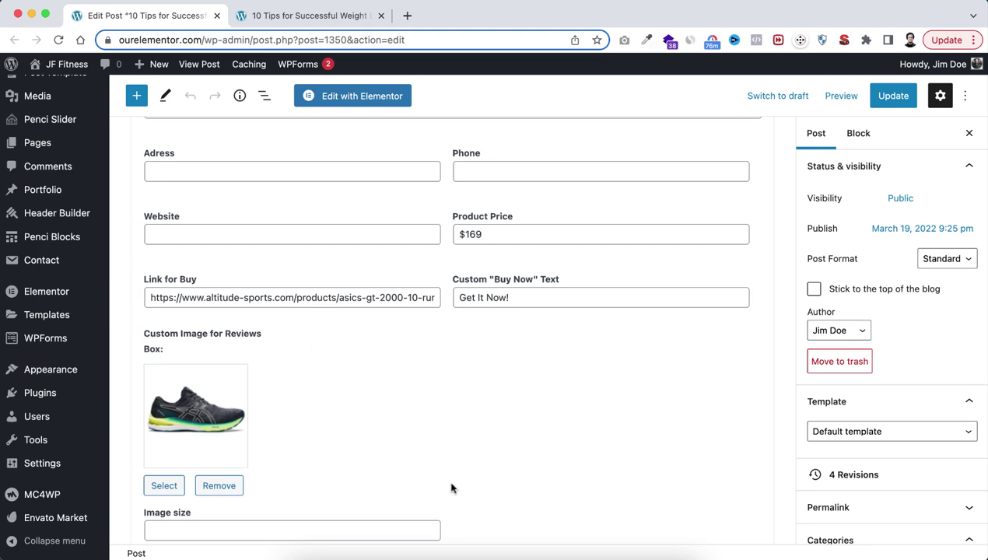
scroll(451, 488, "down", 10)
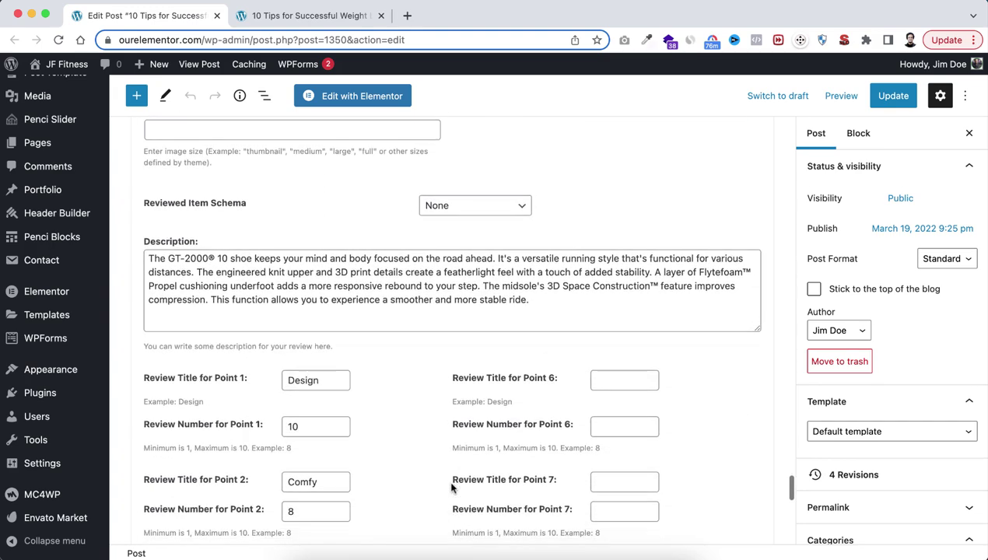
Examine the remaining rating points, The Goods and The Bads in the review settings and compare them with the published post's review box.
scroll(451, 488, "down", 7)
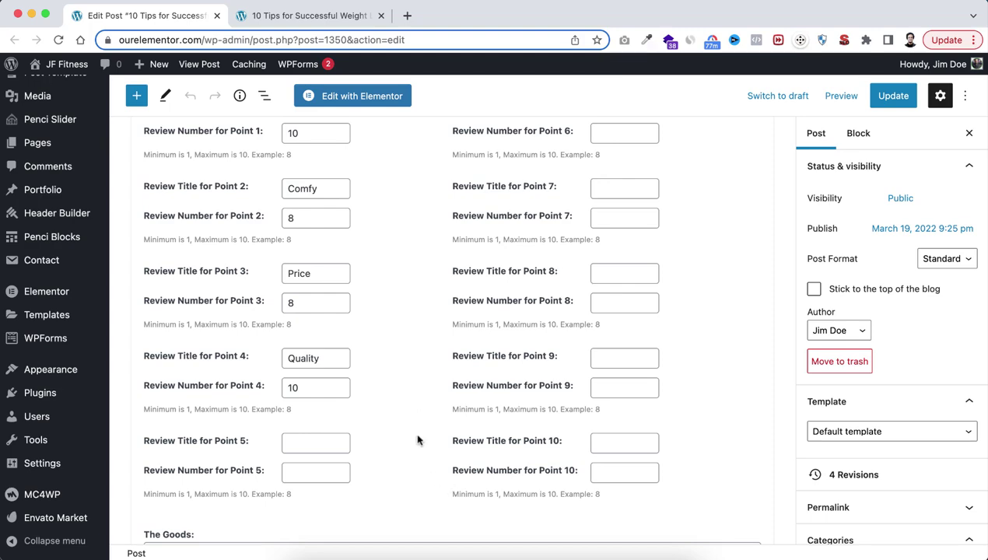
scroll(420, 456, "down", 8)
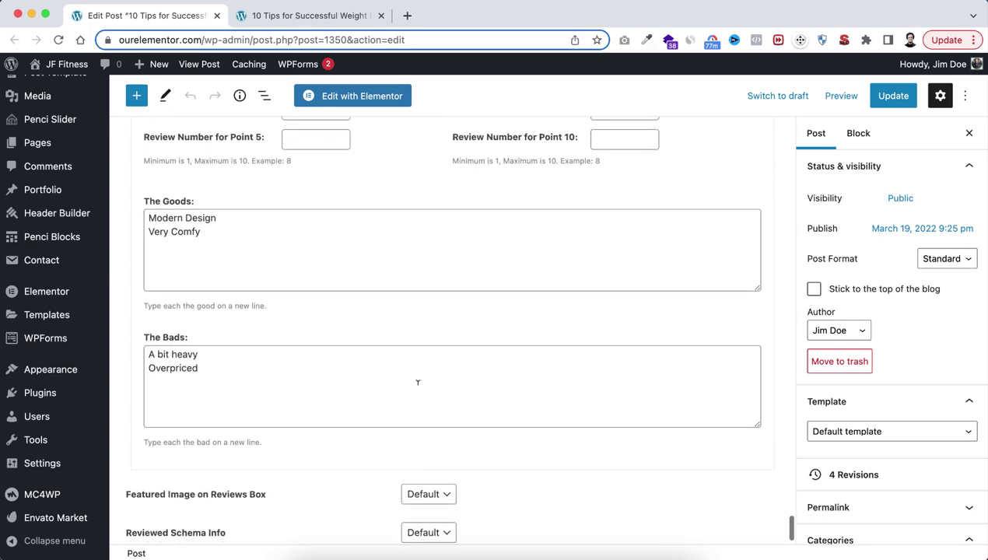
left_click(323, 17)
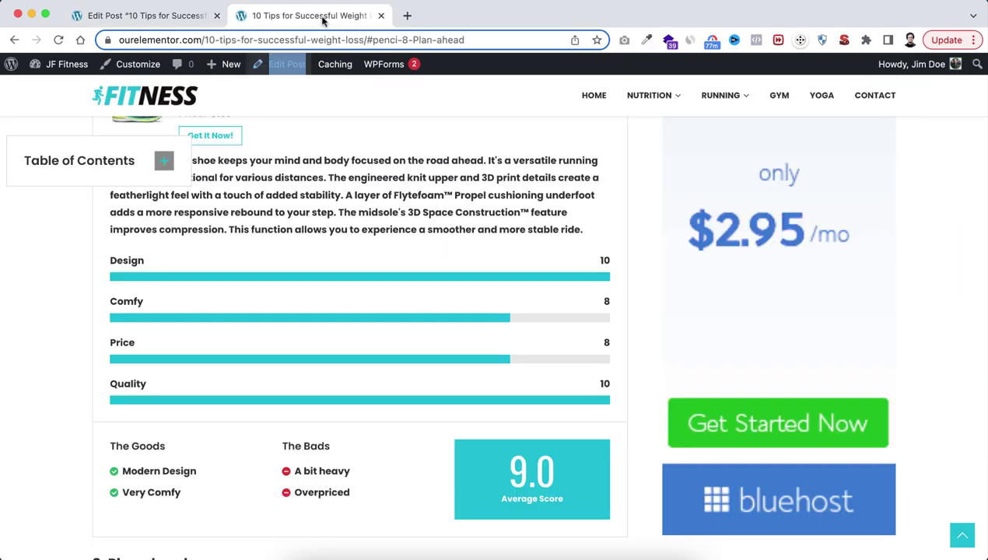
scroll(378, 262, "up", 5)
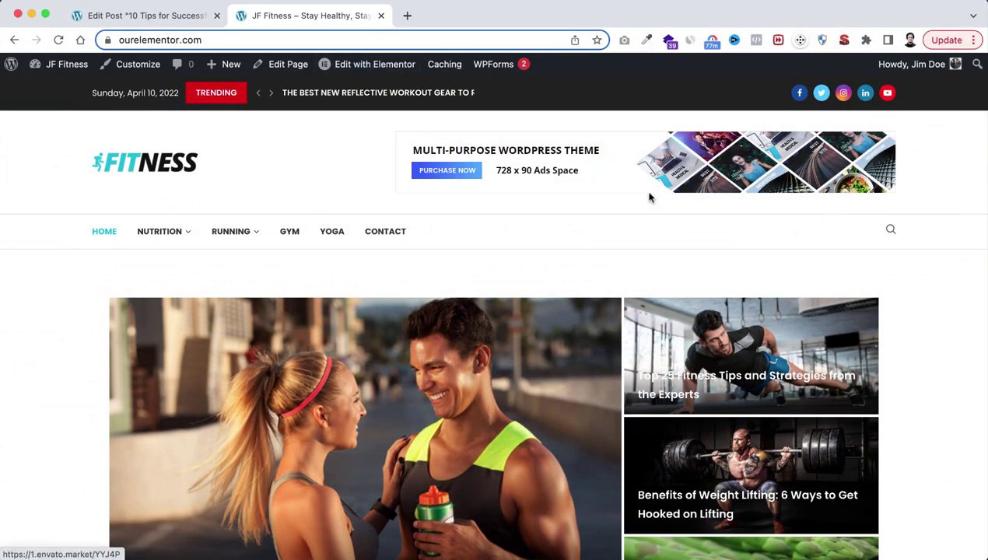
Examine the banner ads across the JF Fitness homepage and highlight the Bluehost ad code in the Customizer's Recommended sidebar block.
scroll(523, 412, "down", 15)
scroll(522, 412, "up", 10)
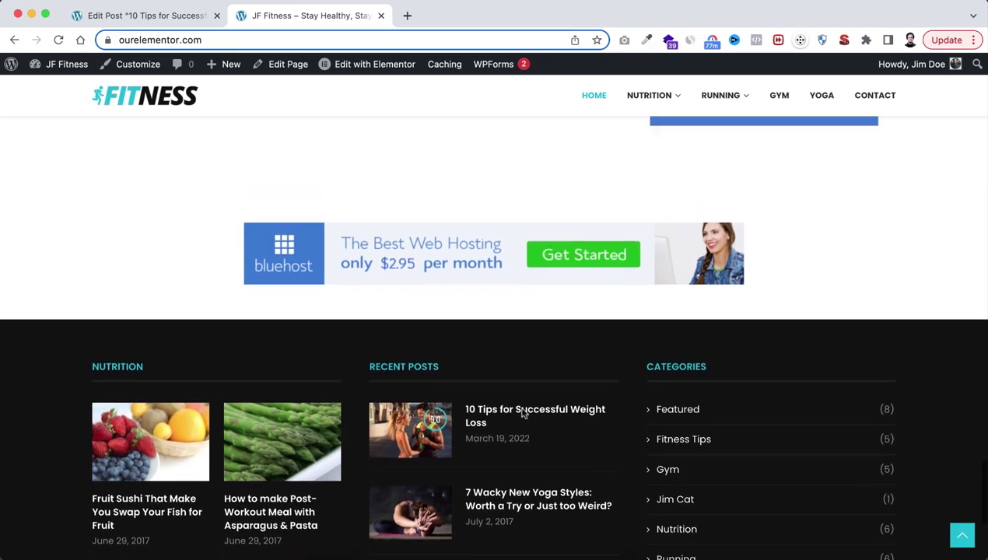
middle_click(947, 174)
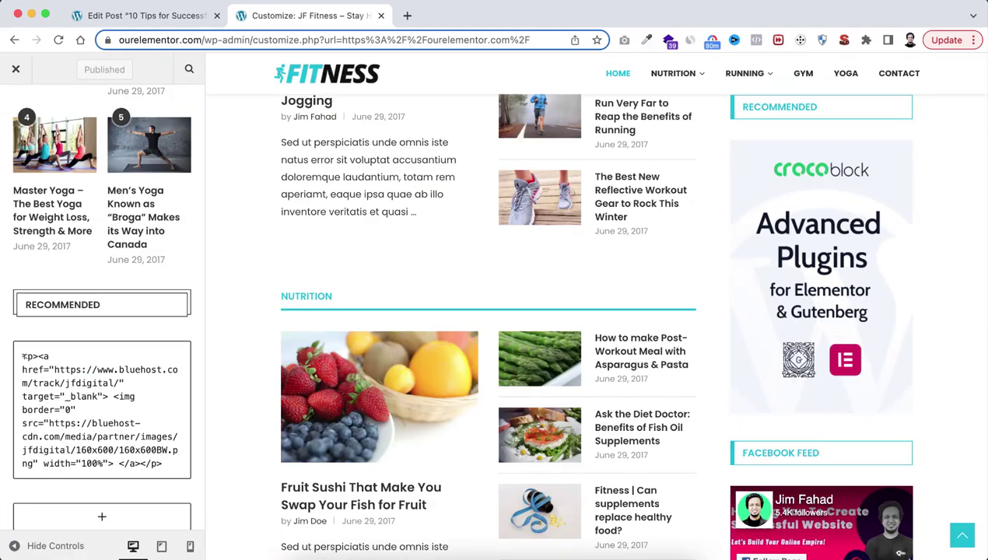
left_click_drag(24, 355, 86, 465)
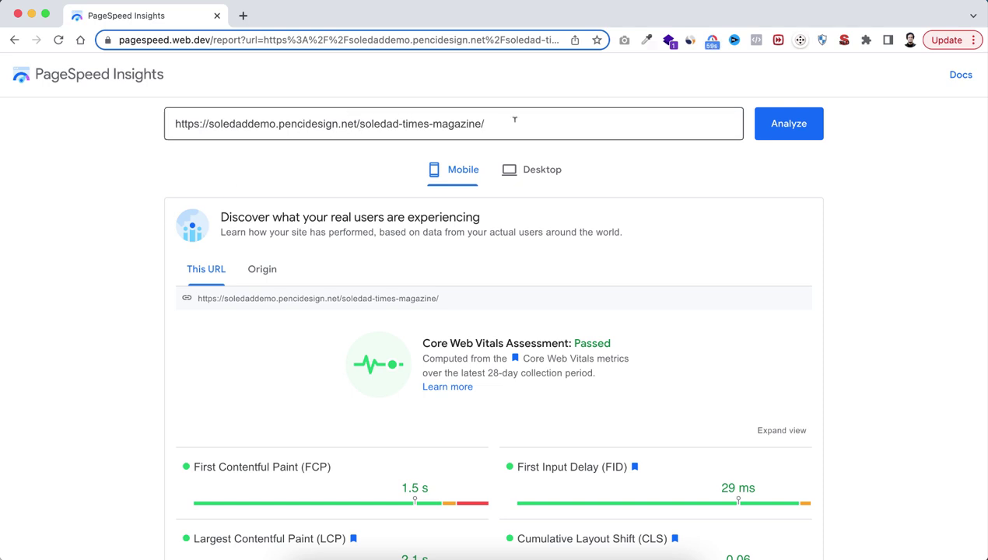
left_click(774, 126)
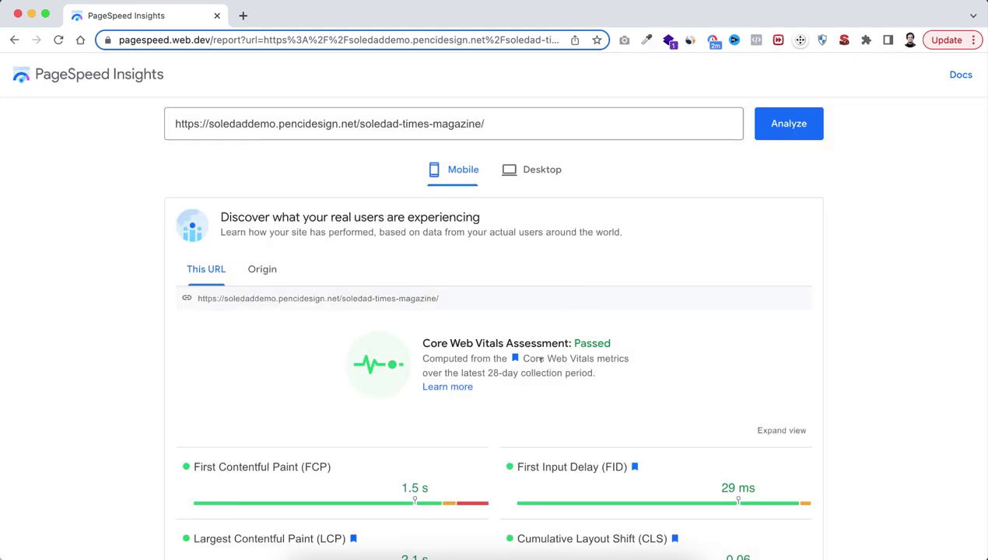
scroll(541, 359, "down", 10)
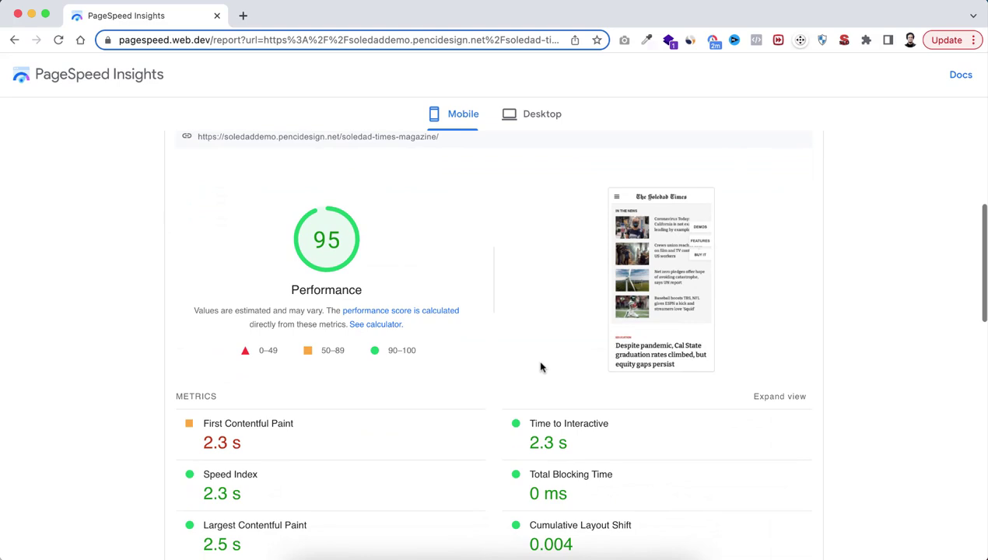
scroll(540, 367, "up", 3)
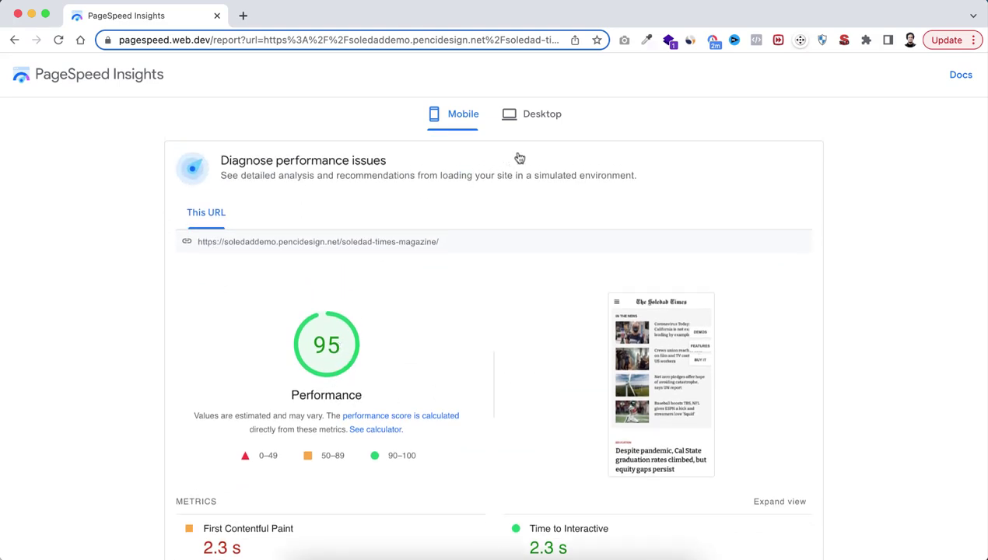
left_click(542, 121)
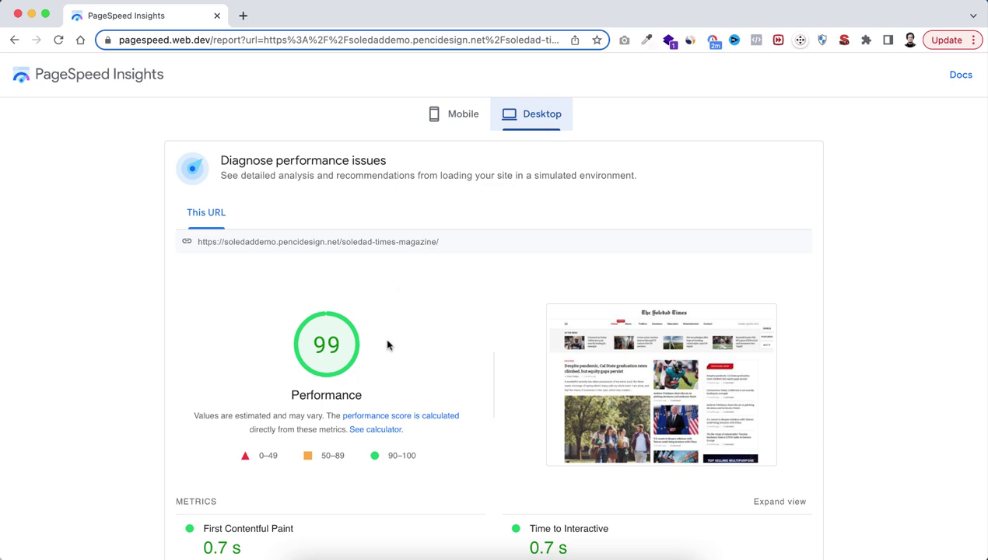
scroll(468, 371, "down", 1)
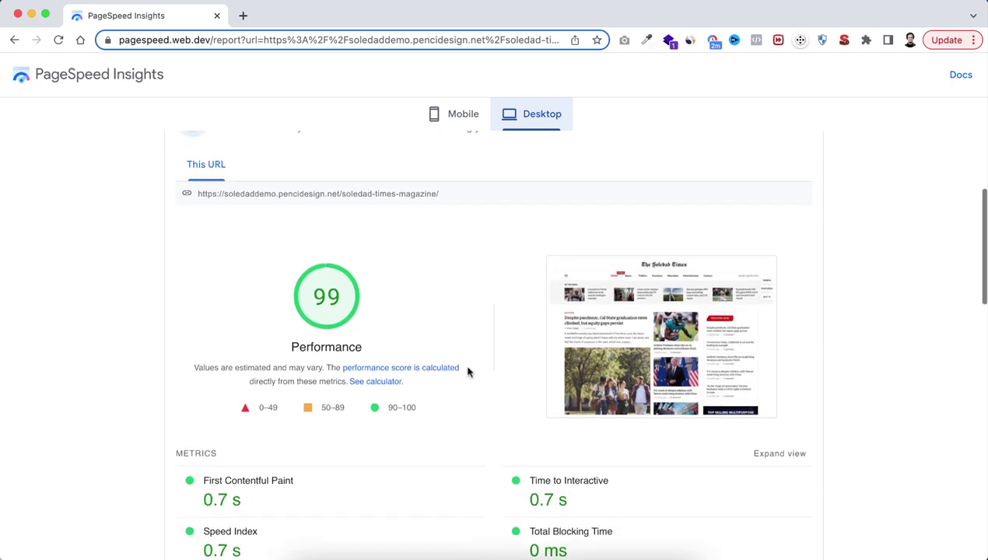
scroll(467, 372, "up", 4)
scroll(467, 372, "up", 5)
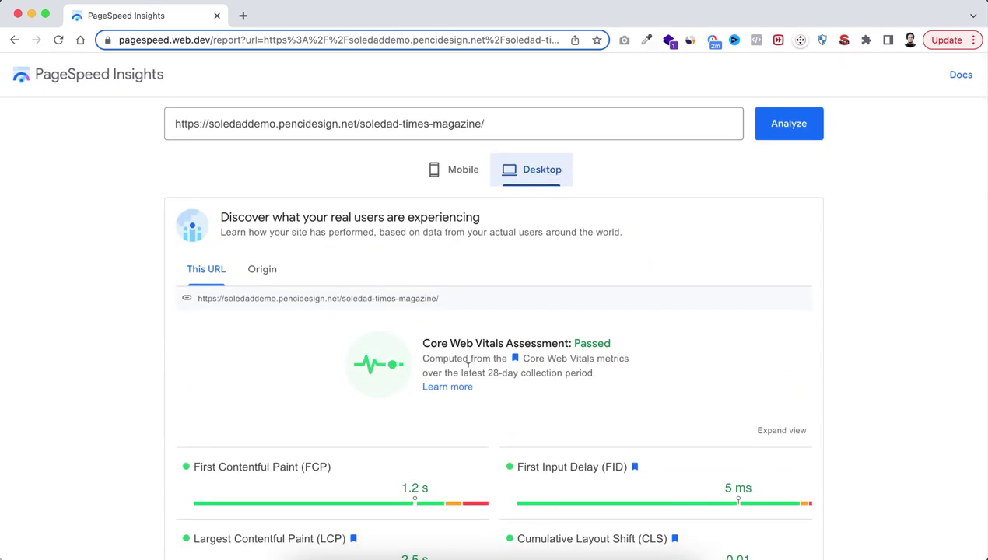